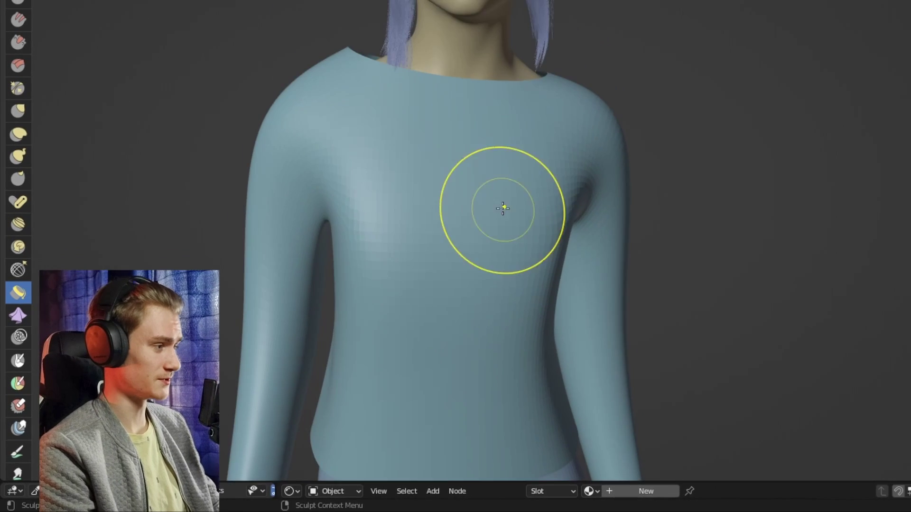
- Activate the Pose brush on the blue shirt and set its deformation target to Cloth Simulation
{"action": "scroll", "coordinate": [503, 208], "scroll_direction": "down", "scroll_amount": 5}
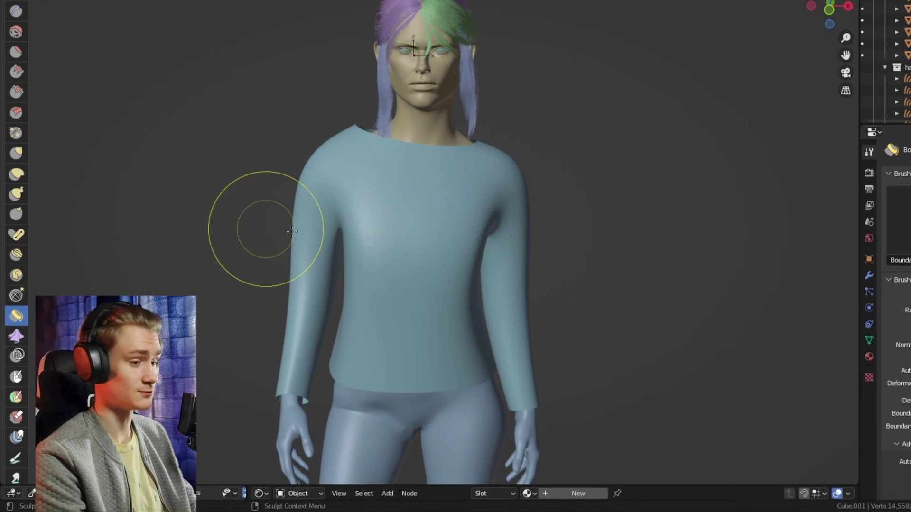
{"action": "left_click", "coordinate": [16, 234]}
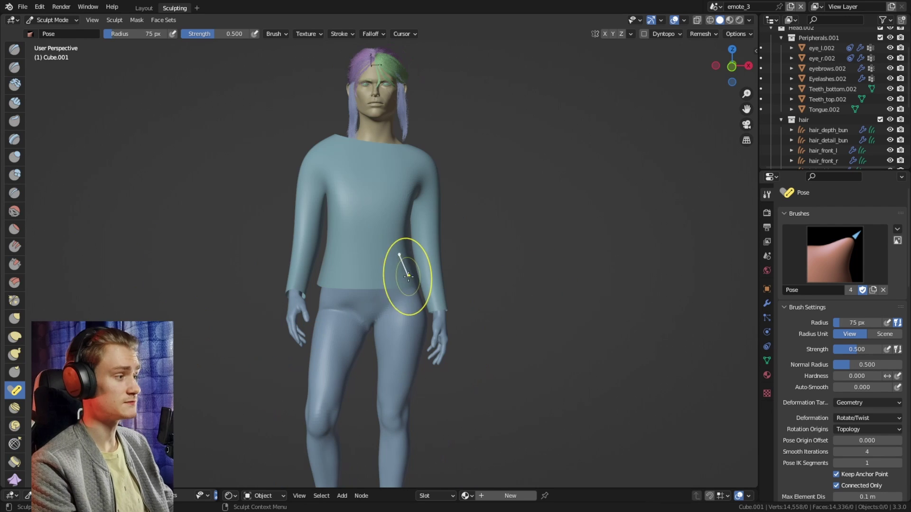
{"action": "scroll", "coordinate": [401, 275], "scroll_direction": "up", "scroll_amount": 3}
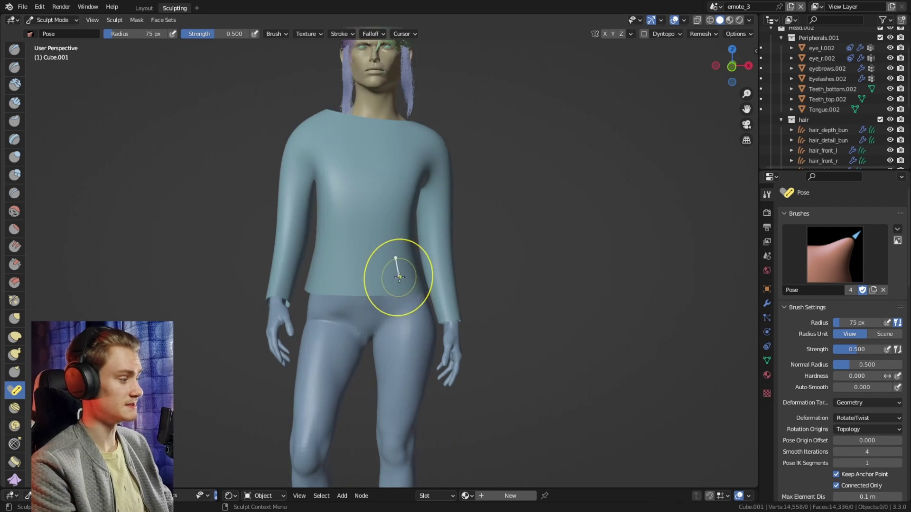
{"action": "scroll", "coordinate": [801, 344], "scroll_direction": "down", "scroll_amount": 4}
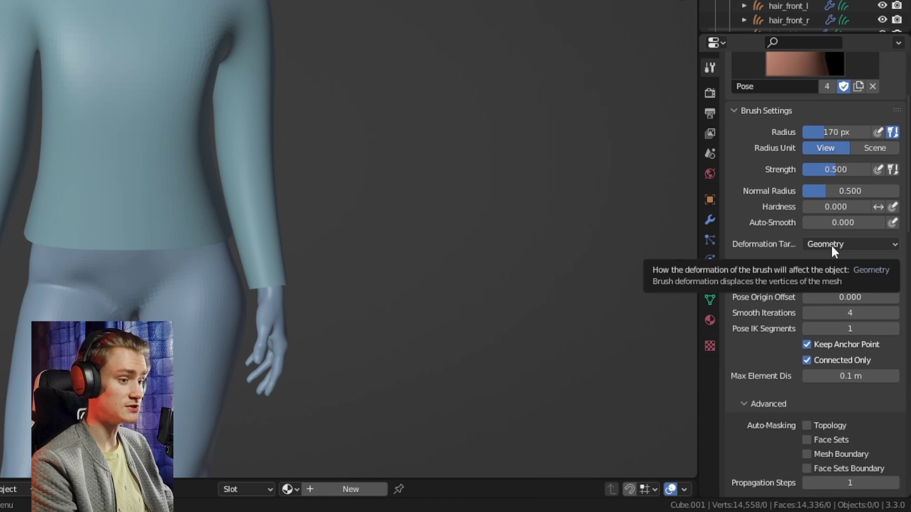
{"action": "left_click", "coordinate": [835, 244]}
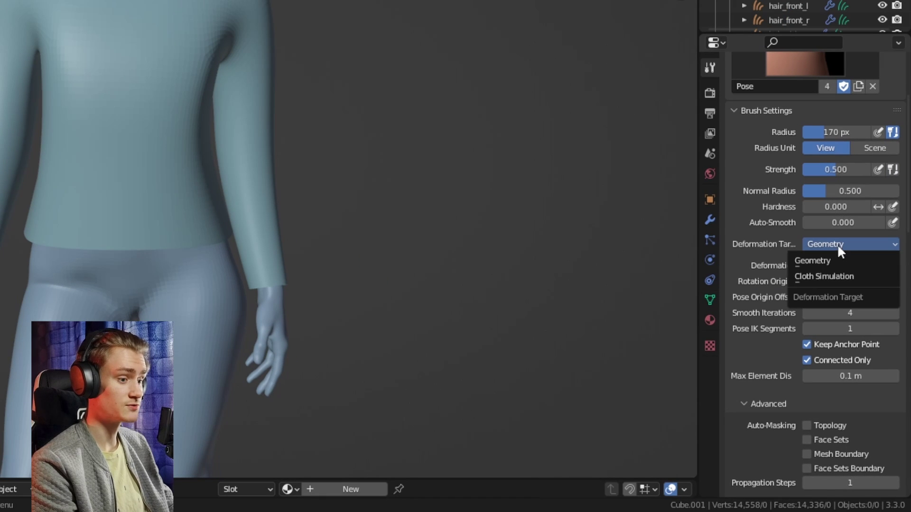
{"action": "left_click", "coordinate": [824, 275]}
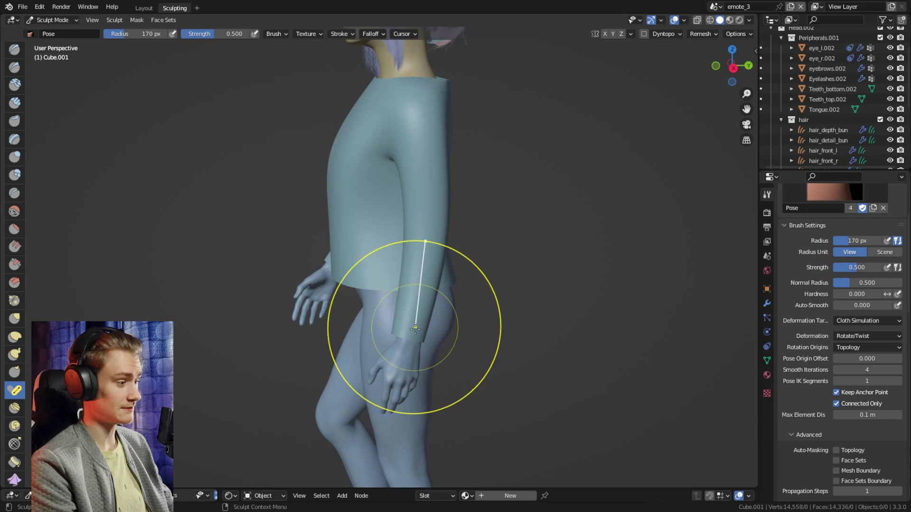
- Try a short cloth-simulated pose stroke near the cuff of the character's left sleeve and undo it
{"action": "left_click_drag", "start_coordinate": [387, 321], "coordinate": [402, 329]}
{"action": "key", "text": "ctrl+z"}
{"action": "mouse_move", "coordinate": [446, 308]}
{"action": "middle_mouse_down"}
{"action": "mouse_move", "coordinate": [520, 294]}
{"action": "mouse_move", "coordinate": [484, 271]}
{"action": "mouse_move", "coordinate": [460, 281]}
{"action": "mouse_move", "coordinate": [468, 283]}
{"action": "middle_mouse_up"}
{"action": "scroll", "coordinate": [480, 279], "scroll_direction": "up", "scroll_amount": 1}
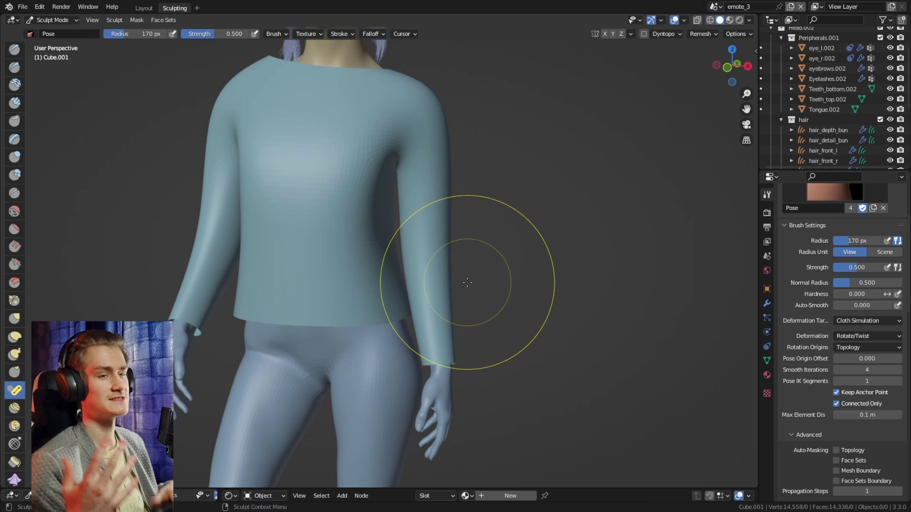
- Bend the forearm of the character's left sleeve forward at the elbow with the cloth-simulated Pose brush
{"action": "scroll", "coordinate": [437, 346], "scroll_direction": "down", "scroll_amount": 4}
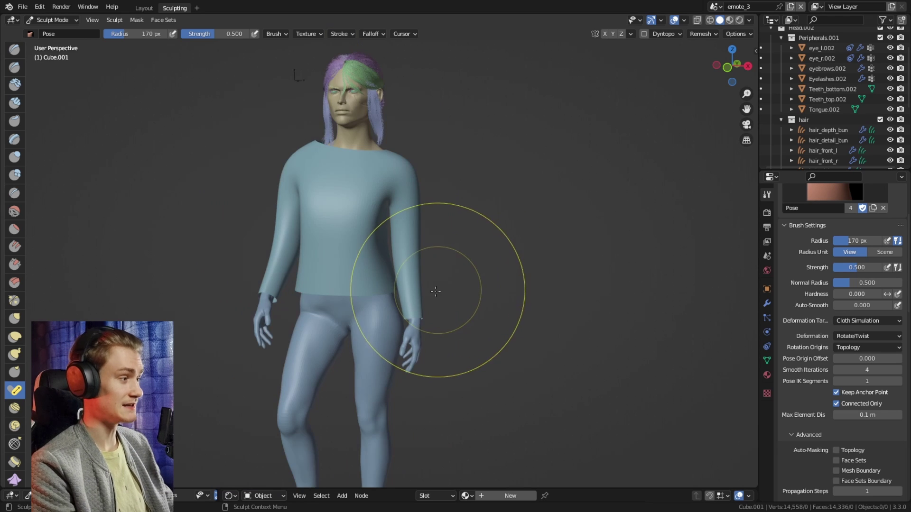
{"action": "mouse_move", "coordinate": [437, 346]}
{"action": "middle_mouse_down"}
{"action": "mouse_move", "coordinate": [484, 264]}
{"action": "mouse_move", "coordinate": [376, 340]}
{"action": "middle_mouse_up"}
{"action": "scroll", "coordinate": [477, 280], "scroll_direction": "up", "scroll_amount": 5}
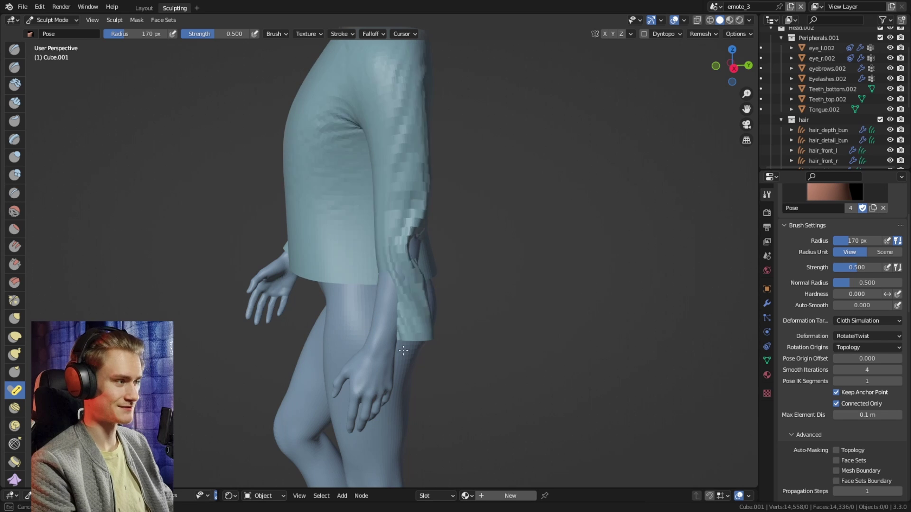
{"action": "scroll", "coordinate": [321, 309], "scroll_direction": "down", "scroll_amount": 4}
{"action": "middle_click_drag", "start_coordinate": [372, 311], "coordinate": [499, 315]}
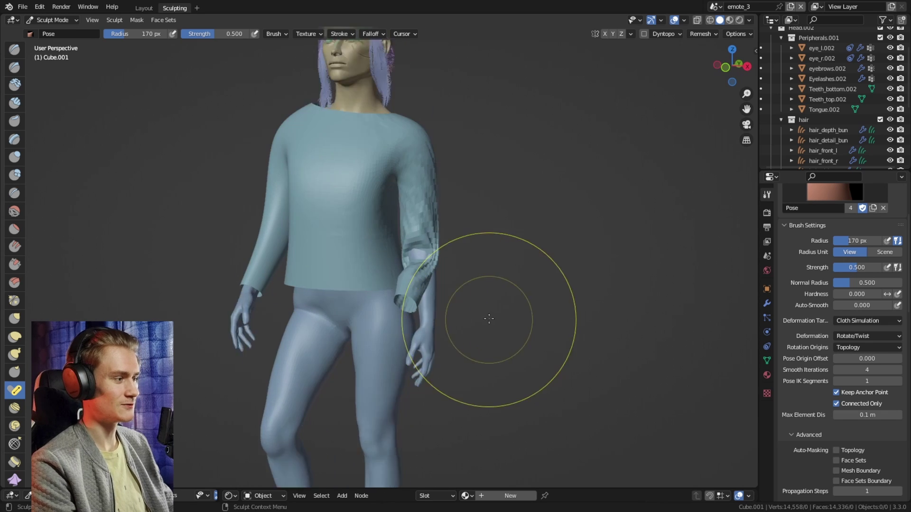
{"action": "scroll", "coordinate": [464, 322], "scroll_direction": "up", "scroll_amount": 5}
{"action": "middle_click_drag", "start_coordinate": [436, 257], "coordinate": [401, 255]}
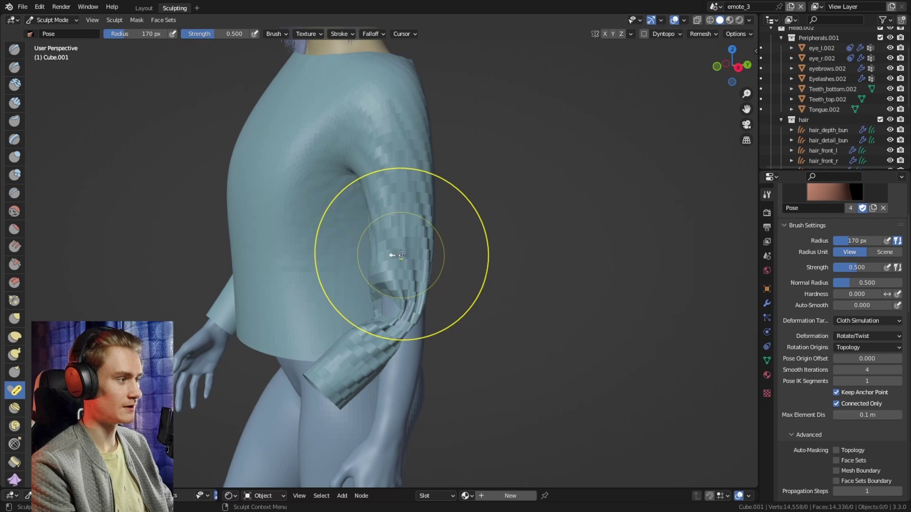
- Inspect the folds around the bent left elbow and undo the sleeve bend
{"action": "scroll", "coordinate": [422, 289], "scroll_direction": "down", "scroll_amount": 5}
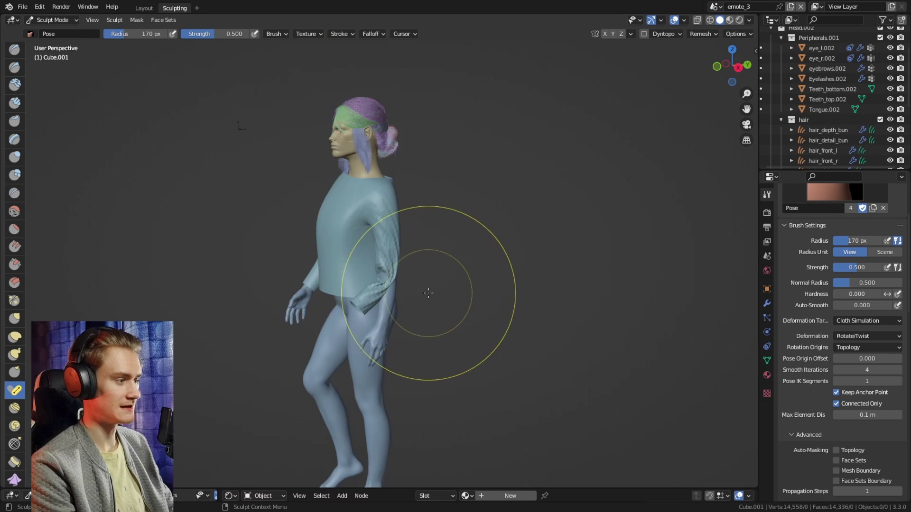
{"action": "scroll", "coordinate": [476, 280], "scroll_direction": "up", "scroll_amount": 3}
{"action": "middle_click_drag", "start_coordinate": [427, 293], "coordinate": [415, 266]}
{"action": "scroll", "coordinate": [409, 242], "scroll_direction": "up", "scroll_amount": 4}
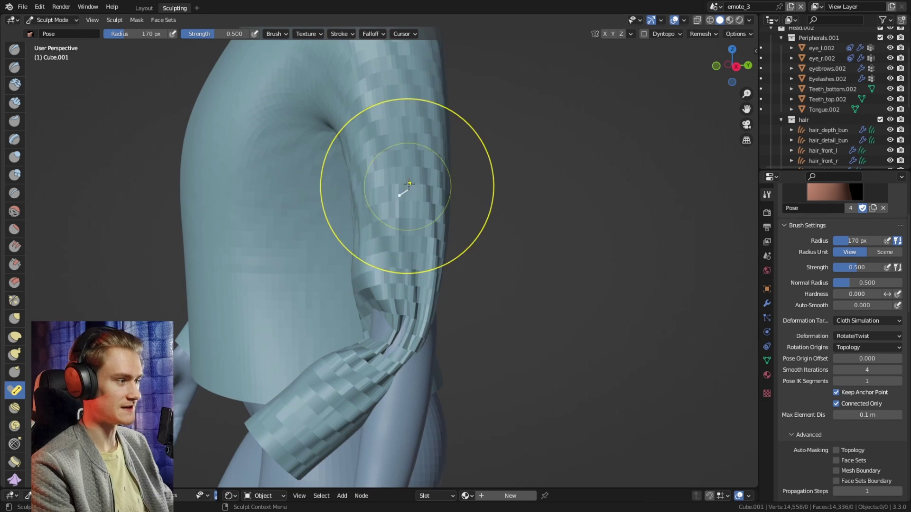
{"action": "middle_click_drag", "start_coordinate": [412, 185], "coordinate": [378, 233], "text": "shift"}
{"action": "scroll", "coordinate": [372, 255], "scroll_direction": "down", "scroll_amount": 3}
{"action": "scroll", "coordinate": [431, 236], "scroll_direction": "up", "scroll_amount": 2}
{"action": "key", "text": "ctrl+z"}
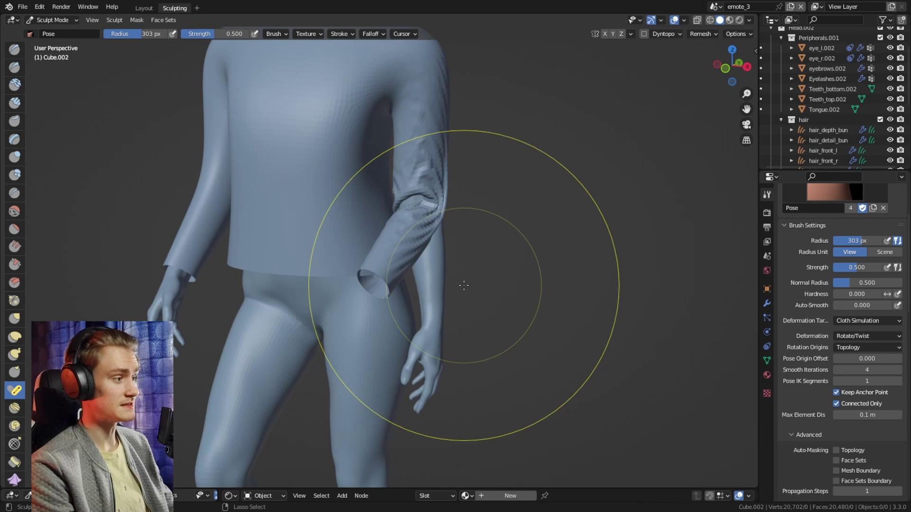
{"action": "key", "text": "ctrl+z"}
- Set the Pose brush's deformation to Scale/Translate and try scrunching the left sleeve's forearm
{"action": "middle_click_drag", "start_coordinate": [502, 287], "coordinate": [401, 287]}
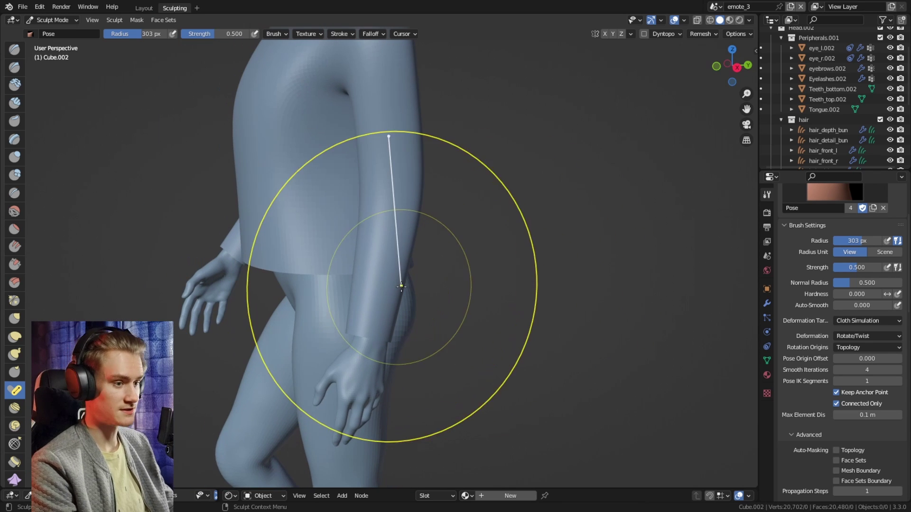
{"action": "left_click", "coordinate": [868, 337]}
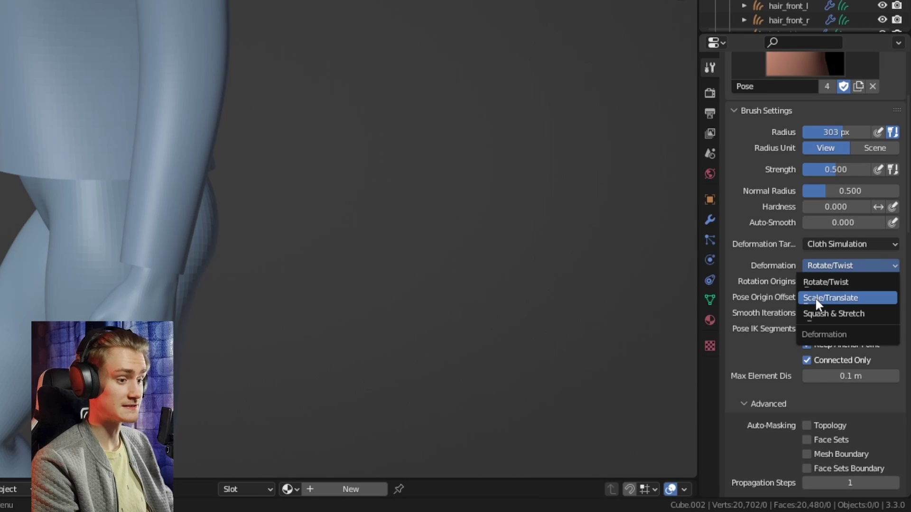
{"action": "left_click", "coordinate": [815, 297]}
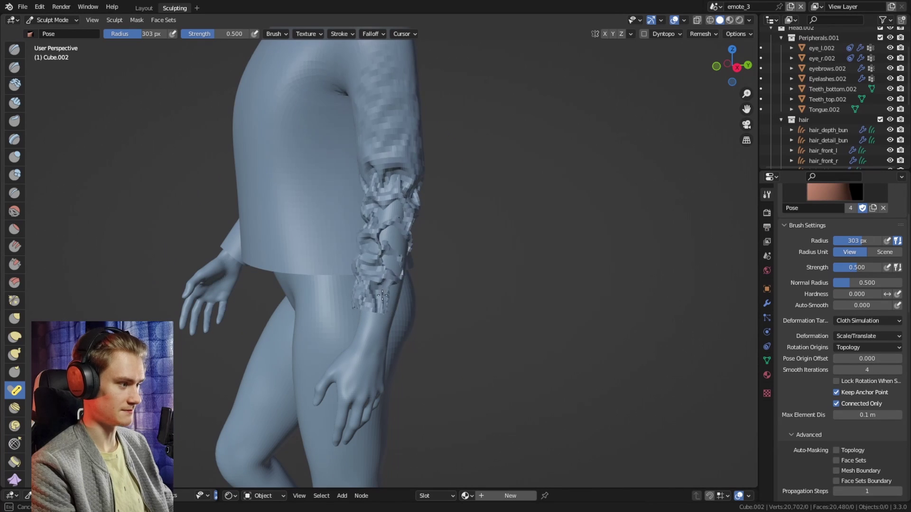
{"action": "left_click_drag", "start_coordinate": [402, 236], "coordinate": [411, 246]}
{"action": "middle_click_drag", "start_coordinate": [413, 248], "coordinate": [405, 276]}
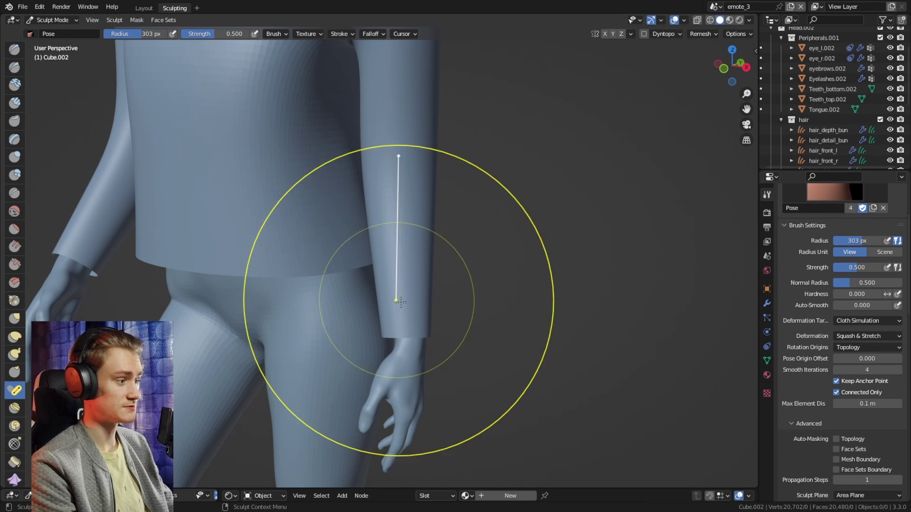
- Use Squash & Stretch deformation to try compressing the left sleeve toward the elbow, and undo the strokes
{"action": "mouse_move", "coordinate": [396, 284]}
{"action": "left_mouse_down"}
{"action": "mouse_move", "coordinate": [420, 315]}
{"action": "mouse_move", "coordinate": [477, 314]}
{"action": "left_mouse_up"}
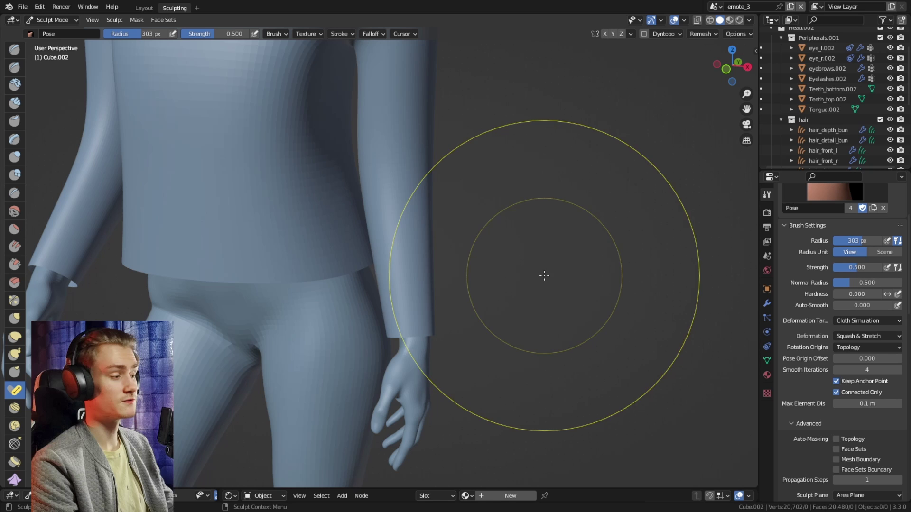
{"action": "middle_click_drag", "start_coordinate": [457, 277], "coordinate": [414, 278]}
{"action": "left_click_drag", "start_coordinate": [394, 326], "coordinate": [424, 274]}
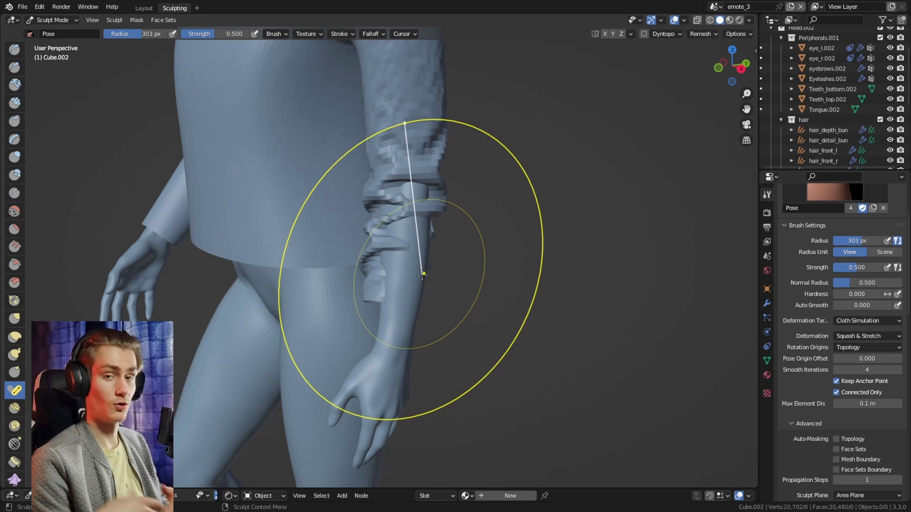
{"action": "key", "text": "ctrl+z"}
{"action": "middle_click_drag", "start_coordinate": [420, 271], "coordinate": [431, 325]}
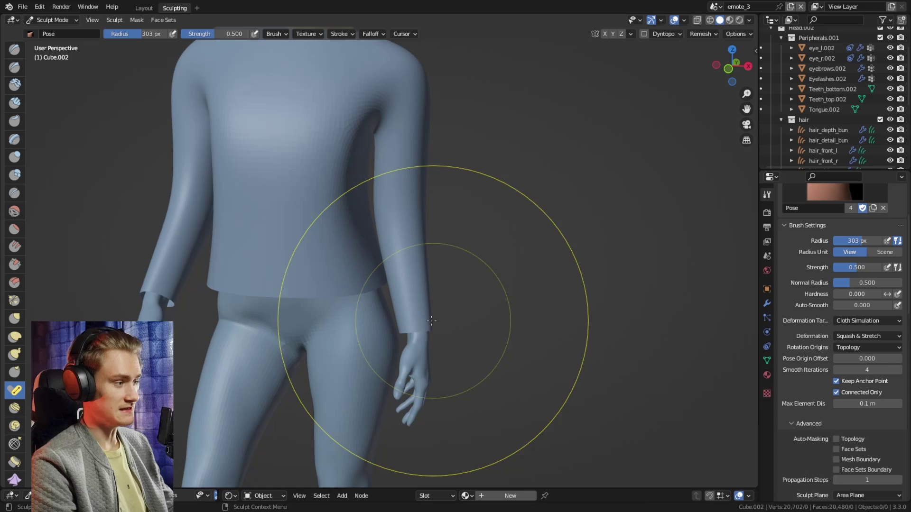
- Set the Pose brush's radius to 389 px and its rotation origins to Face Sets
{"action": "scroll", "coordinate": [476, 362], "scroll_direction": "up", "scroll_amount": 3}
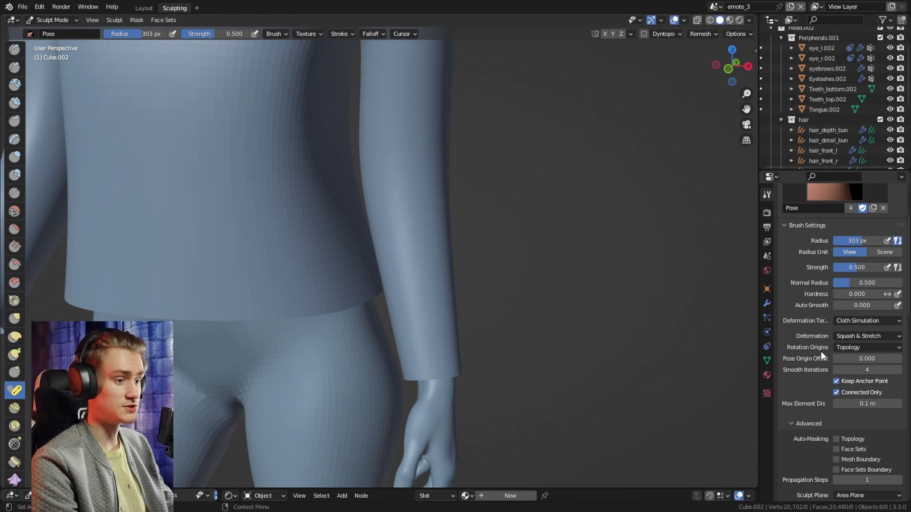
{"action": "left_click", "coordinate": [841, 349]}
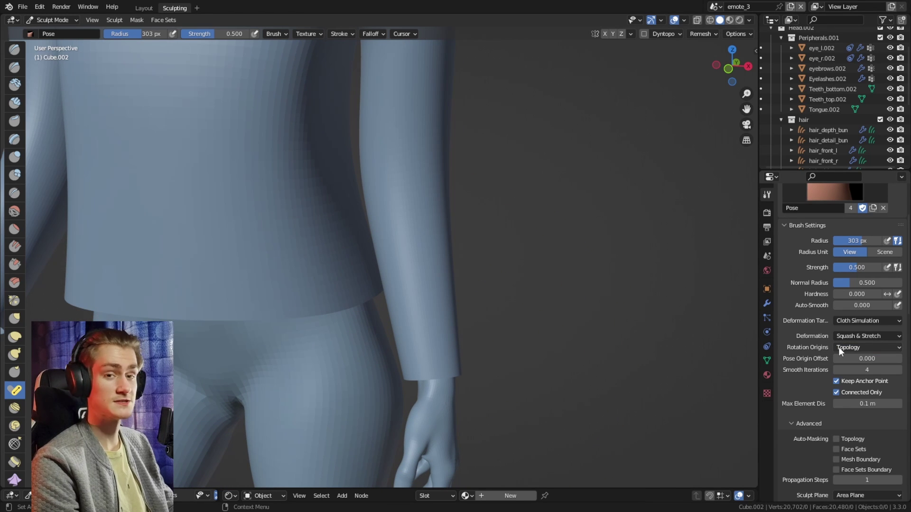
{"action": "key", "text": "f"}
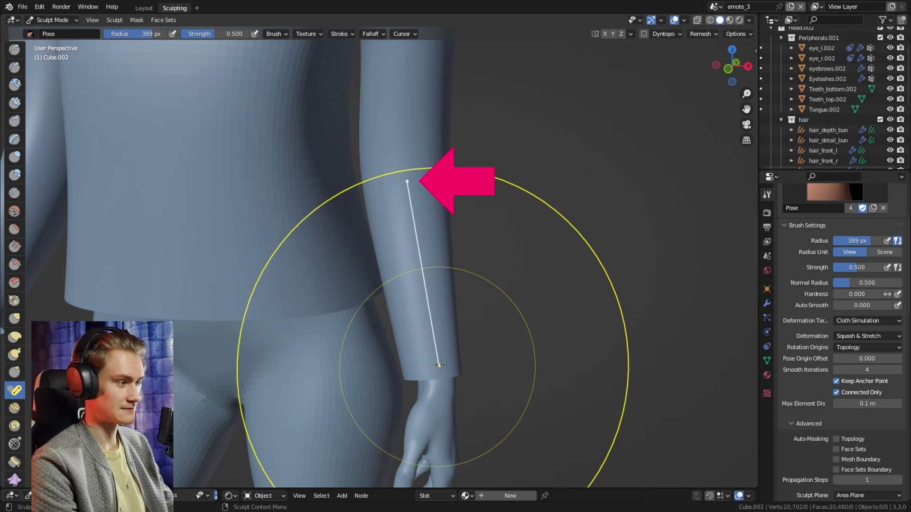
{"action": "left_click", "coordinate": [417, 179]}
{"action": "left_click", "coordinate": [867, 347]}
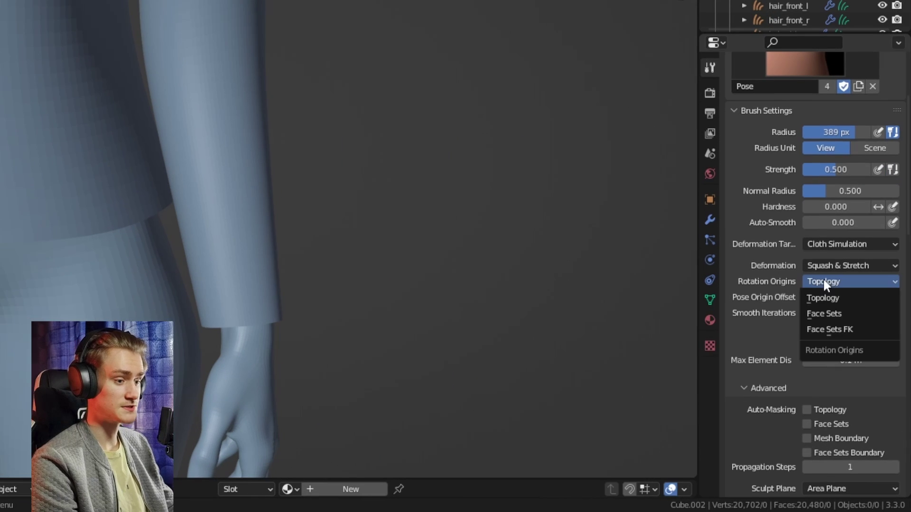
{"action": "left_click", "coordinate": [850, 370]}
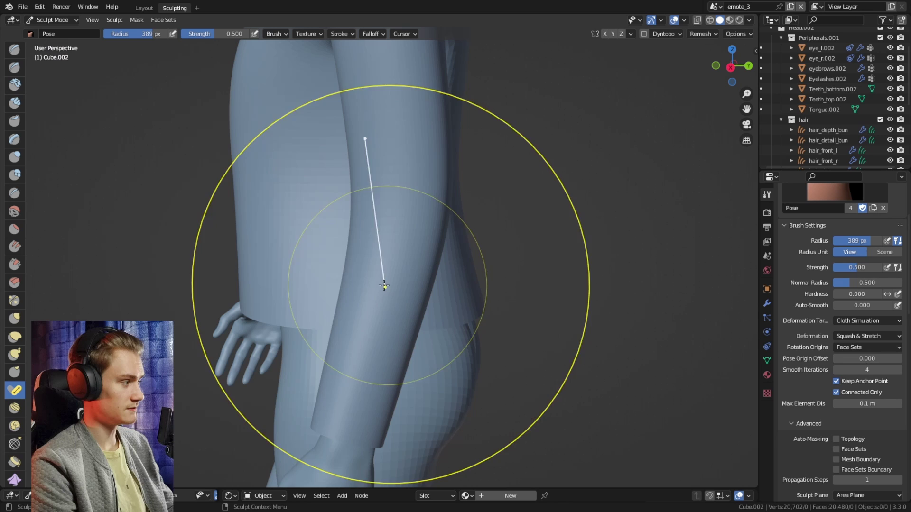
- Create a face set over the left sleeve's forearm and set the Pose brush's radius to 171 px
{"action": "scroll", "coordinate": [19, 321], "scroll_direction": "down", "scroll_amount": 8}
{"action": "left_click_drag", "start_coordinate": [366, 179], "coordinate": [518, 376]}
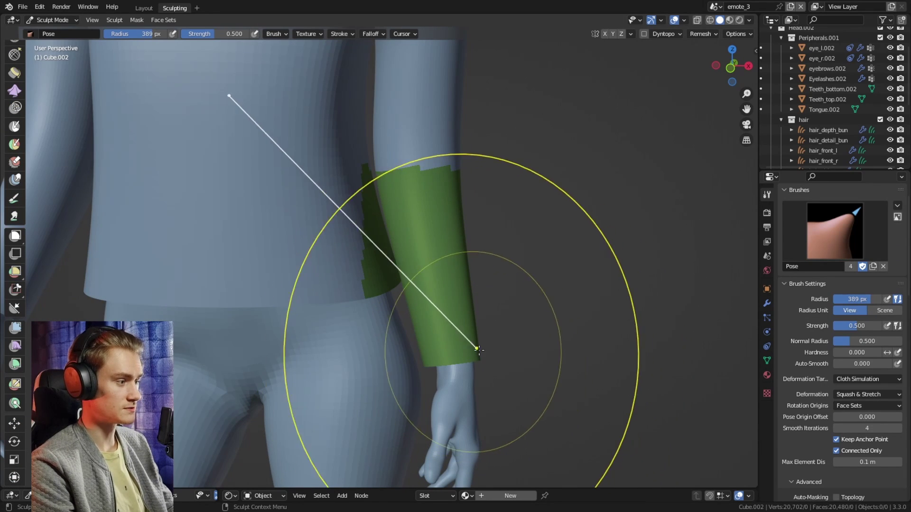
{"action": "key", "text": "f"}
{"action": "left_click", "coordinate": [409, 360]}
{"action": "key", "text": "f"}
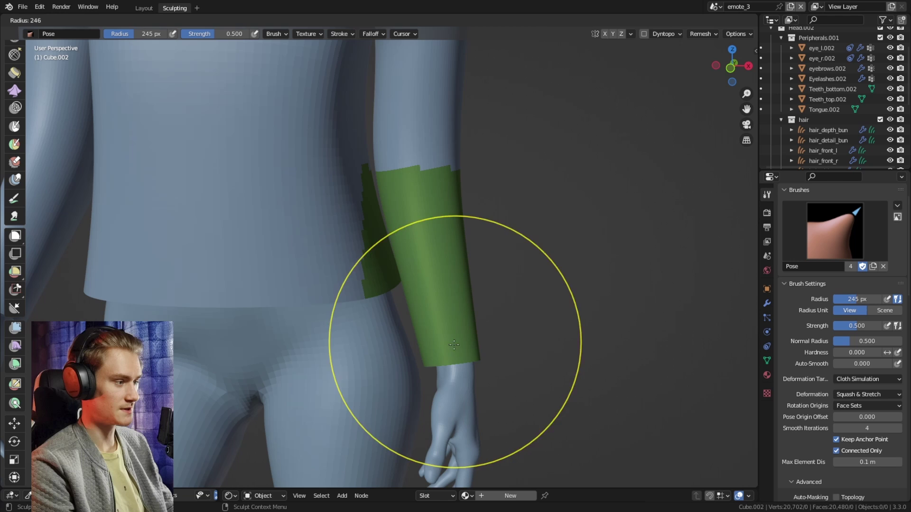
{"action": "left_click", "coordinate": [544, 344]}
{"action": "key", "text": "f"}
{"action": "left_click", "coordinate": [514, 358]}
- Try compressing the green forearm face set toward the elbow in side view and undo the stroke
{"action": "middle_click_drag", "start_coordinate": [458, 354], "coordinate": [393, 363]}
{"action": "scroll", "coordinate": [394, 363], "scroll_direction": "up", "scroll_amount": 2}
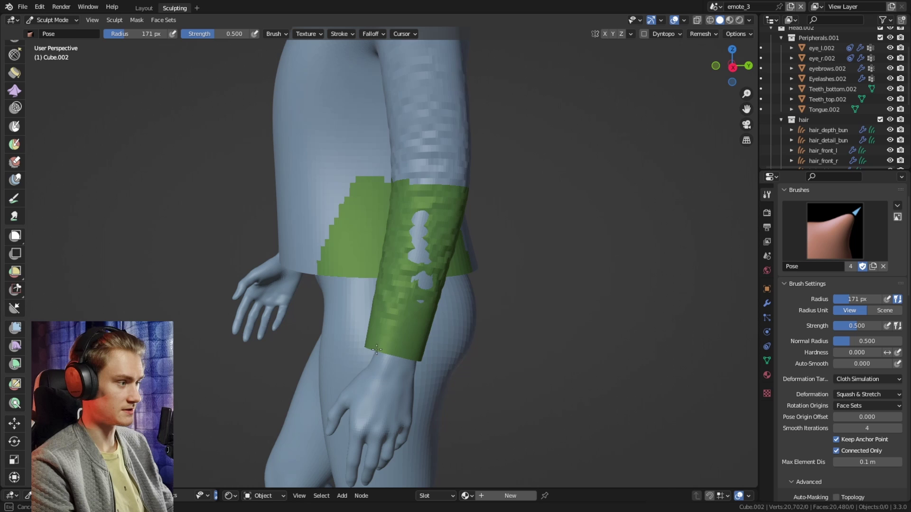
{"action": "left_click_drag", "start_coordinate": [402, 325], "coordinate": [417, 284]}
{"action": "mouse_move", "coordinate": [422, 275]}
{"action": "middle_mouse_down", "text": "shift"}
{"action": "mouse_move", "coordinate": [415, 305]}
{"action": "mouse_move", "coordinate": [526, 309]}
{"action": "middle_mouse_up", "text": "shift"}
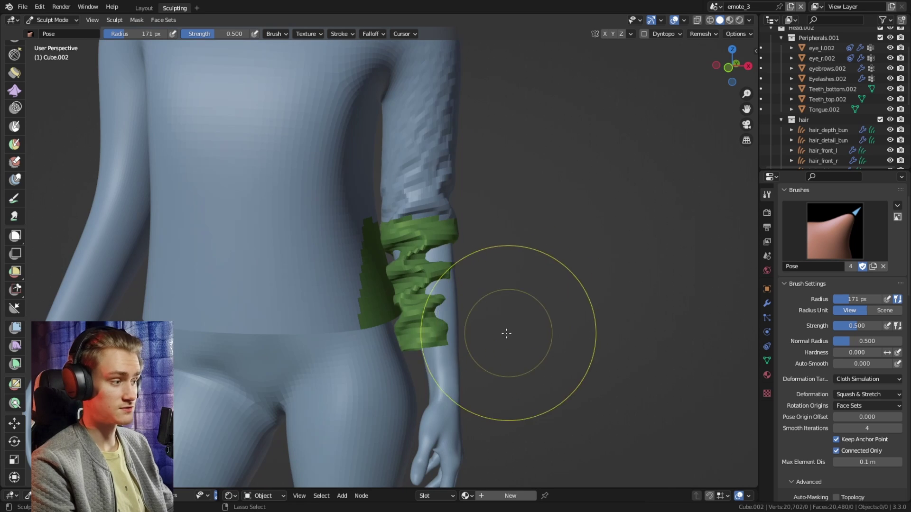
{"action": "key", "text": "ctrl+z"}
- Try a shorter upward squash on the green forearm area, and undo both the stroke and the face set
{"action": "middle_click_drag", "start_coordinate": [495, 364], "coordinate": [471, 312], "text": "shift"}
{"action": "scroll", "coordinate": [472, 312], "scroll_direction": "up", "scroll_amount": 1}
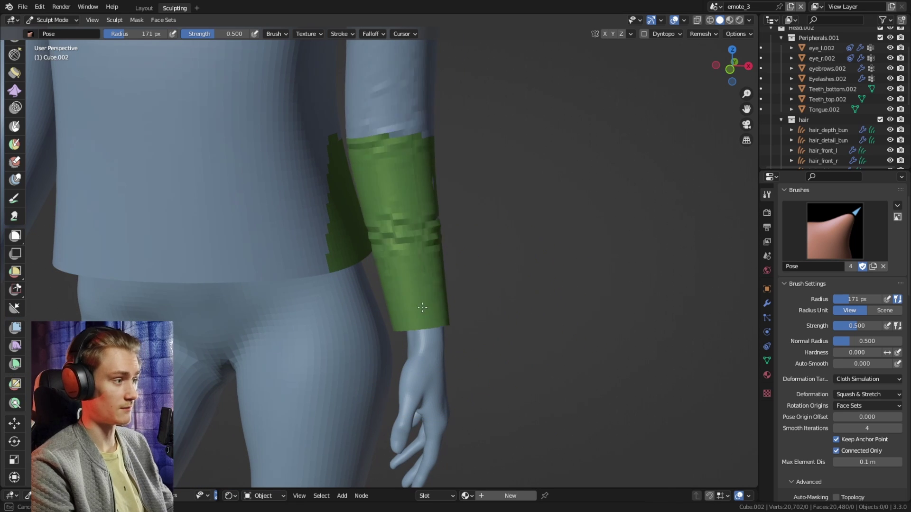
{"action": "left_click_drag", "start_coordinate": [423, 308], "coordinate": [417, 280]}
{"action": "key", "text": "ctrl+z"}
{"action": "middle_click_drag", "start_coordinate": [449, 300], "coordinate": [447, 292]}
{"action": "key", "text": "ctrl+z"}
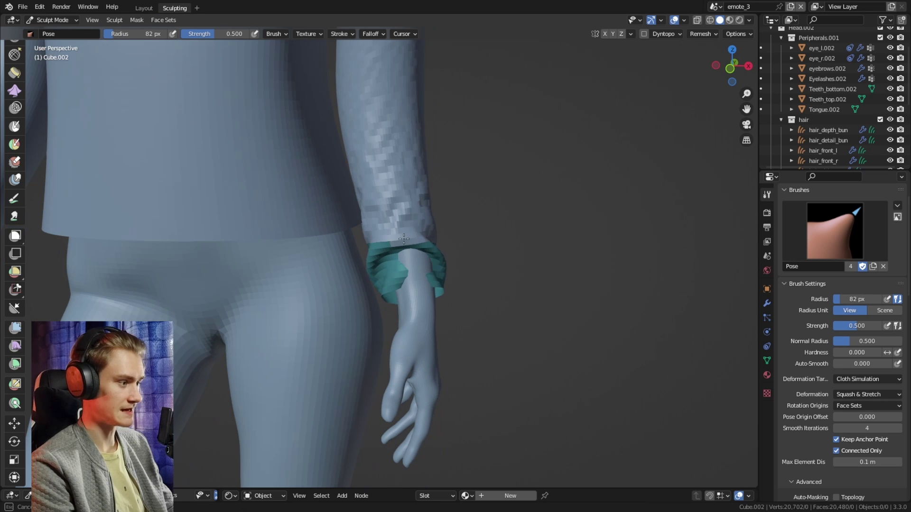
- Try pushing the teal cuff face set up the left forearm with the 82 px Pose brush and undo it
{"action": "key", "text": "ctrl+z"}
{"action": "middle_click_drag", "start_coordinate": [498, 288], "coordinate": [410, 297]}
{"action": "scroll", "coordinate": [406, 285], "scroll_direction": "down", "scroll_amount": 2}
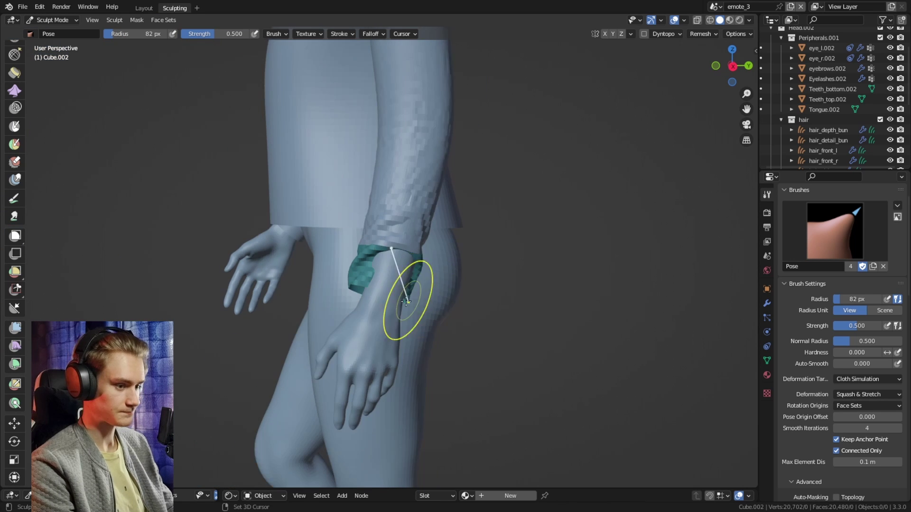
{"action": "middle_click_drag", "start_coordinate": [409, 302], "coordinate": [431, 301]}
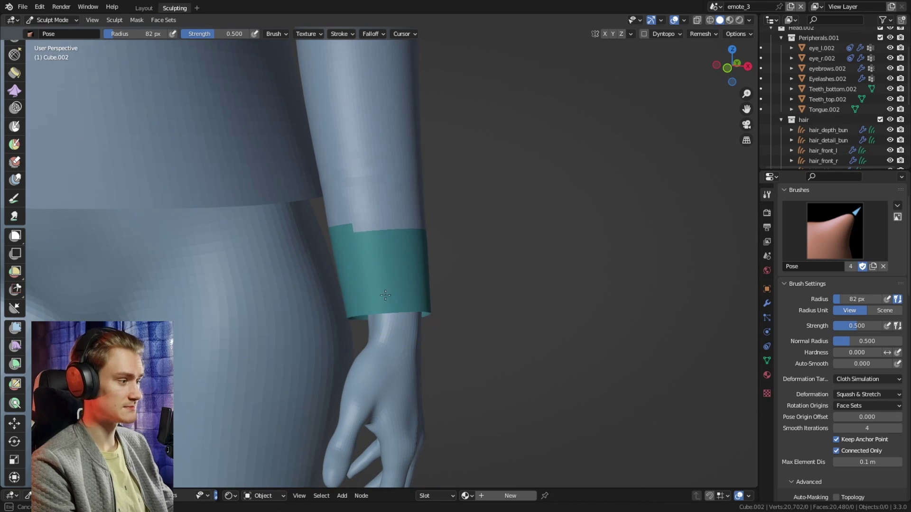
{"action": "left_click_drag", "start_coordinate": [385, 295], "coordinate": [391, 247]}
{"action": "key", "text": "ctrl+z"}
{"action": "mouse_move", "coordinate": [452, 277]}
{"action": "middle_mouse_down"}
{"action": "mouse_move", "coordinate": [356, 285]}
{"action": "mouse_move", "coordinate": [430, 309]}
{"action": "middle_mouse_up"}
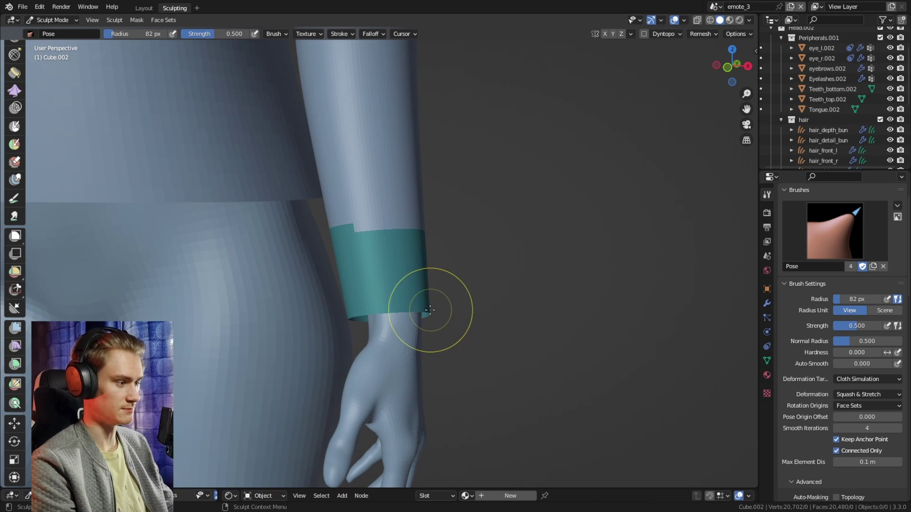
- Try pulling the teal cuff face set outward to either side with the Pose brush and undo each stroke
{"action": "mouse_move", "coordinate": [514, 271]}
{"action": "left_mouse_down"}
{"action": "mouse_move", "coordinate": [506, 215]}
{"action": "mouse_move", "coordinate": [577, 356]}
{"action": "mouse_move", "coordinate": [564, 329]}
{"action": "mouse_move", "coordinate": [529, 304]}
{"action": "left_mouse_up"}
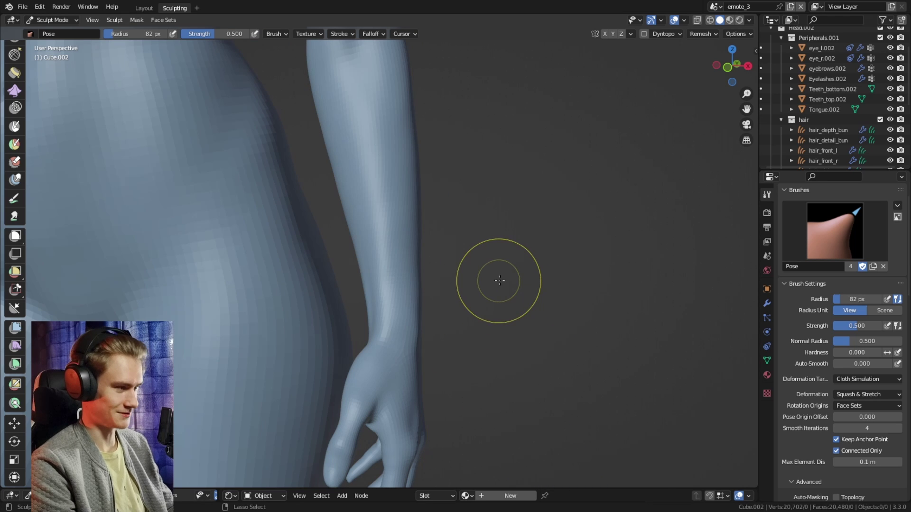
{"action": "key", "text": "ctrl+z"}
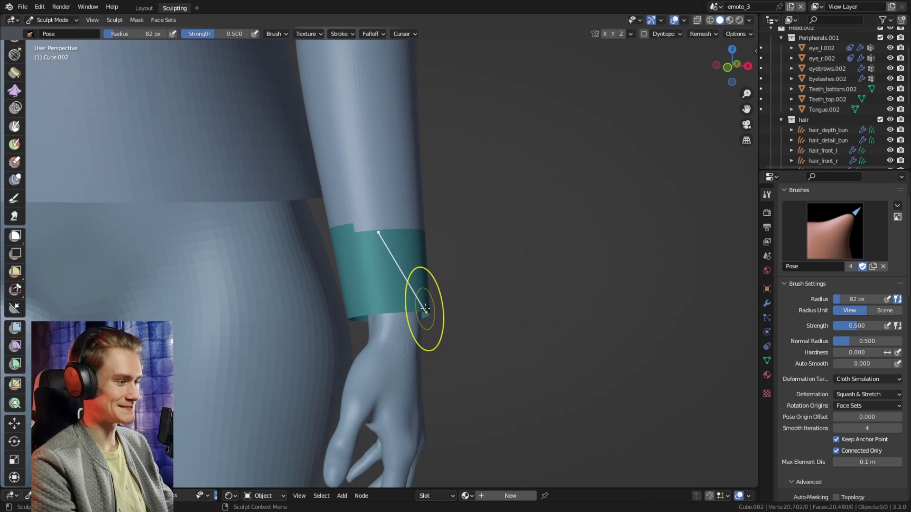
{"action": "left_click_drag", "start_coordinate": [428, 303], "coordinate": [476, 333]}
{"action": "key", "text": "ctrl+z"}
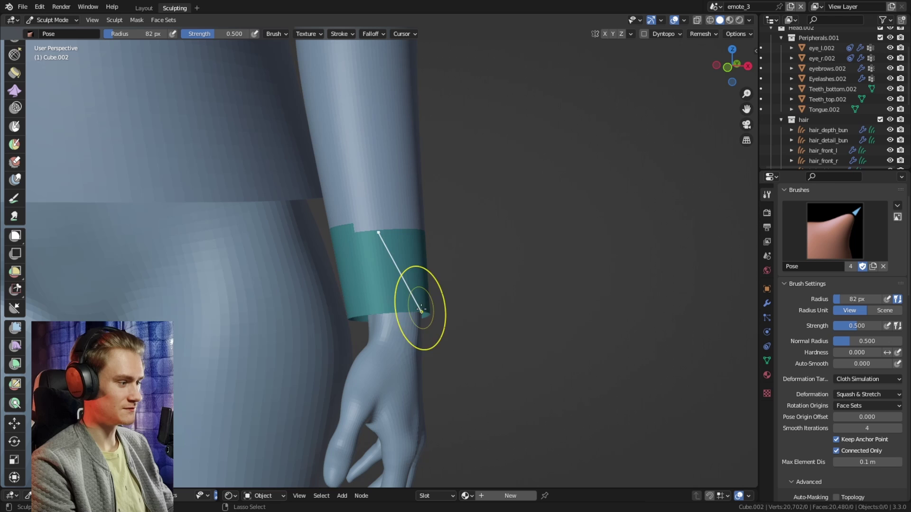
{"action": "mouse_move", "coordinate": [353, 313]}
{"action": "left_mouse_down"}
{"action": "mouse_move", "coordinate": [347, 327]}
{"action": "mouse_move", "coordinate": [305, 349]}
{"action": "left_mouse_up"}
{"action": "key", "text": "ctrl+z"}
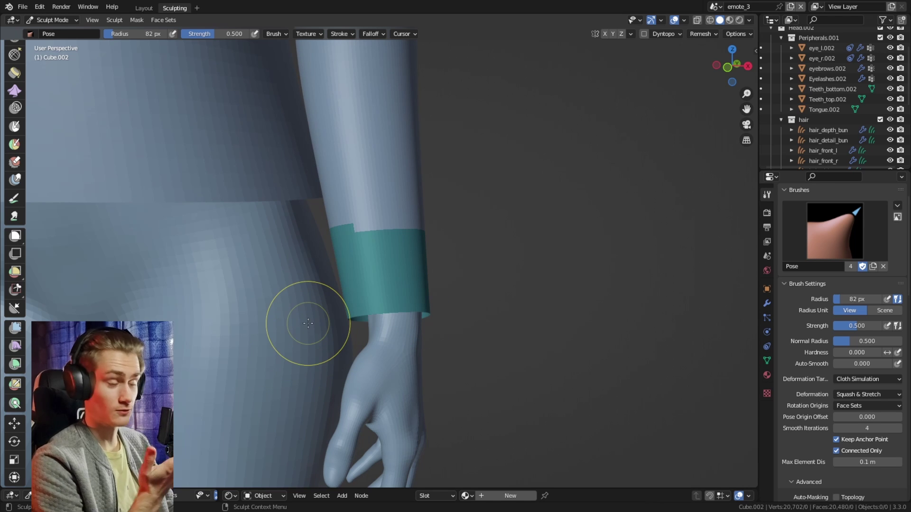
- Switch to the Boundary brush and set its deformation target to Cloth Simulation
{"action": "middle_click_drag", "start_coordinate": [307, 324], "coordinate": [162, 270]}
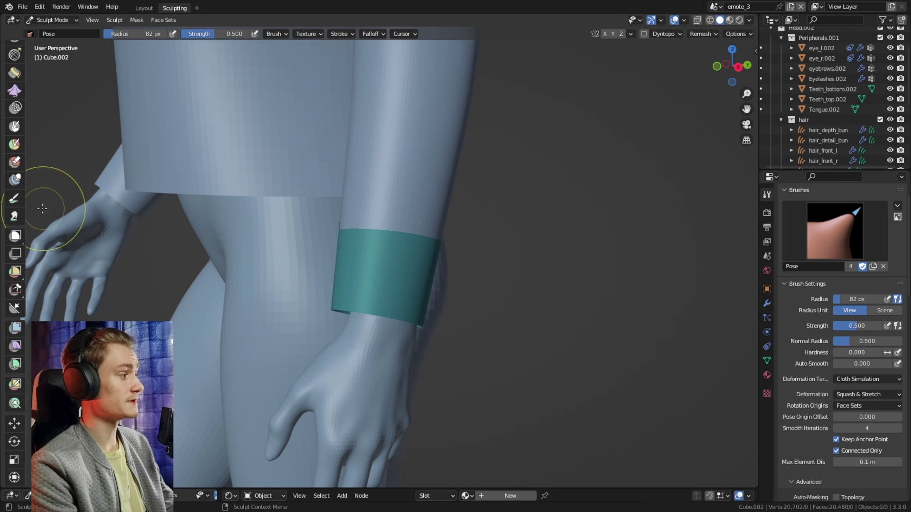
{"action": "scroll", "coordinate": [14, 249], "scroll_direction": "up", "scroll_amount": 5}
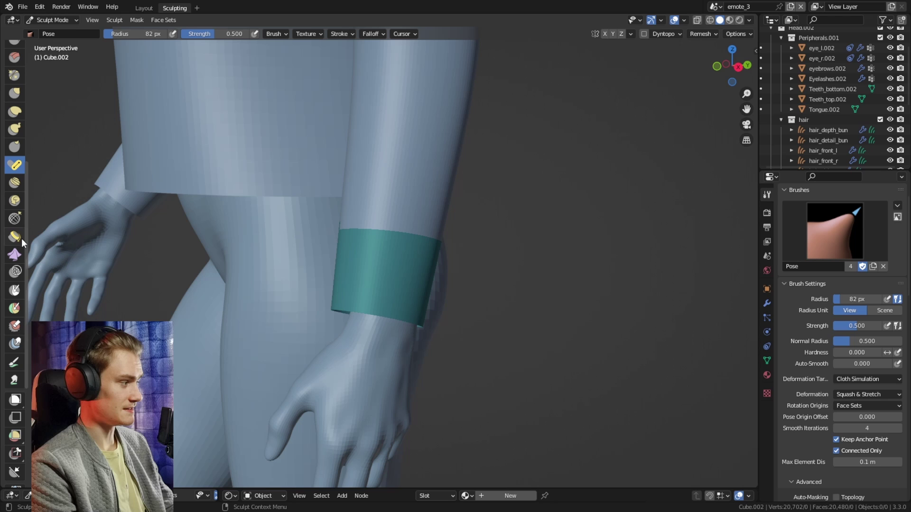
{"action": "left_click", "coordinate": [19, 243]}
{"action": "mouse_move", "coordinate": [489, 325]}
{"action": "middle_mouse_down"}
{"action": "mouse_move", "coordinate": [462, 305]}
{"action": "mouse_move", "coordinate": [442, 309]}
{"action": "mouse_move", "coordinate": [513, 307]}
{"action": "middle_mouse_up"}
{"action": "scroll", "coordinate": [504, 308], "scroll_direction": "up", "scroll_amount": 3}
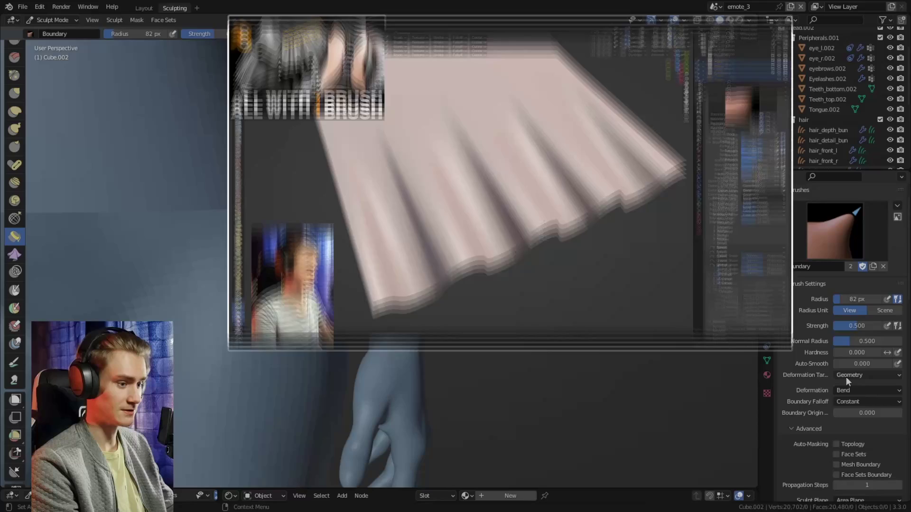
{"action": "left_click", "coordinate": [847, 374]}
{"action": "left_click", "coordinate": [839, 386]}
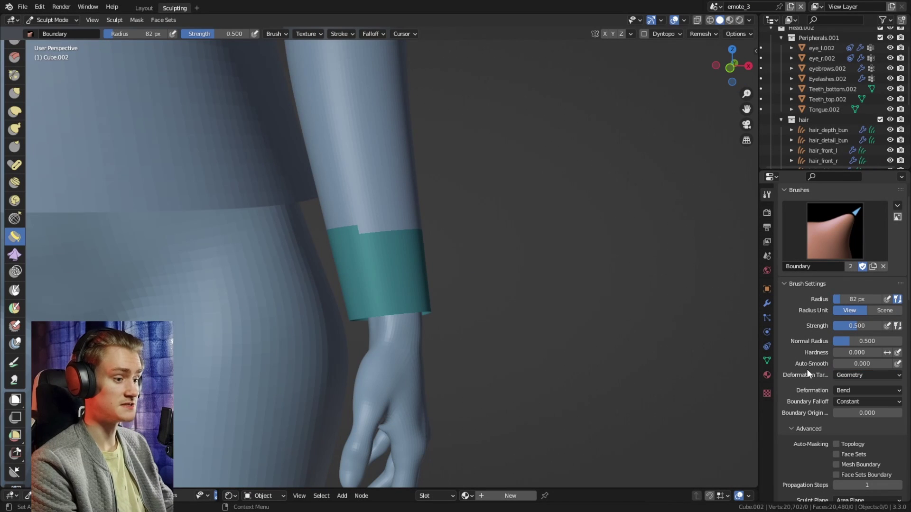
{"action": "left_click", "coordinate": [851, 374]}
{"action": "left_click", "coordinate": [843, 396]}
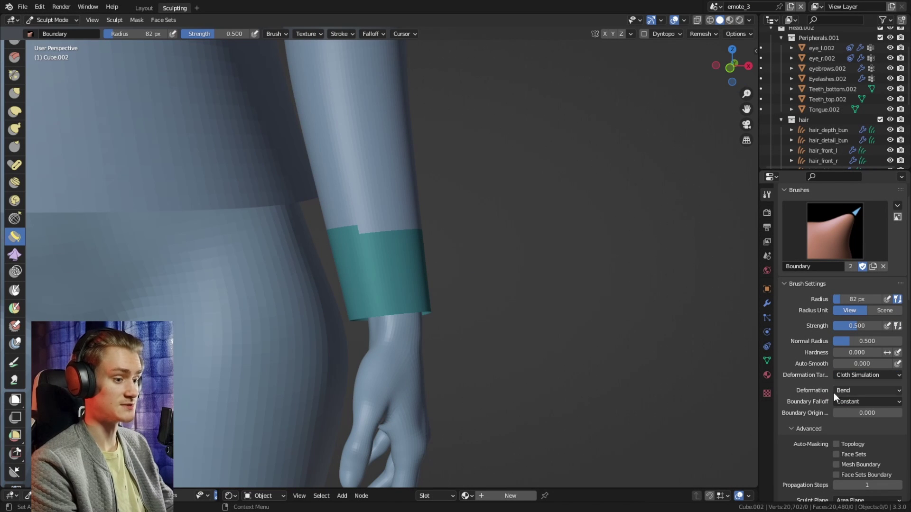
- Try the Bend deformation on the left cuff's open edge with a 166 px Boundary brush and undo it
{"action": "mouse_move", "coordinate": [455, 290]}
{"action": "middle_mouse_down"}
{"action": "mouse_move", "coordinate": [470, 277]}
{"action": "mouse_move", "coordinate": [467, 286]}
{"action": "middle_mouse_up"}
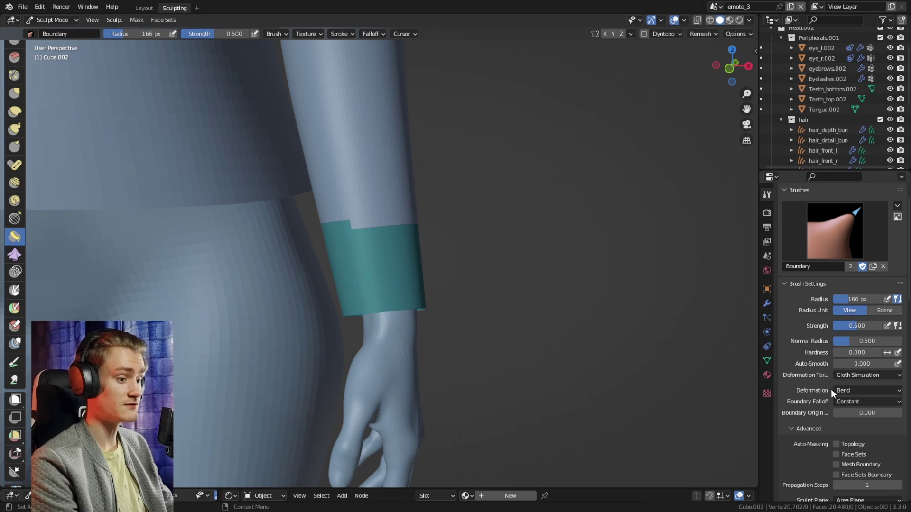
{"action": "left_click_drag", "start_coordinate": [464, 286], "coordinate": [530, 278]}
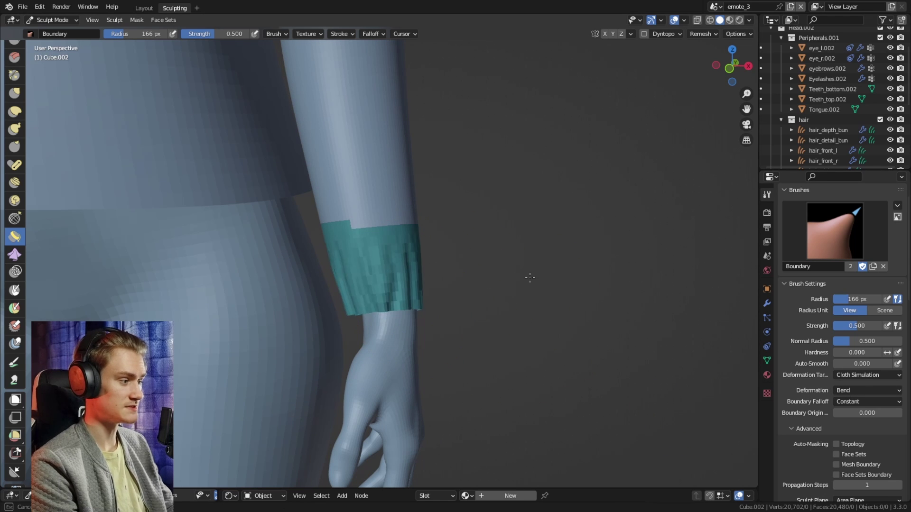
{"action": "mouse_move", "coordinate": [622, 277]}
{"action": "left_mouse_down"}
{"action": "mouse_move", "coordinate": [565, 336]}
{"action": "mouse_move", "coordinate": [575, 303]}
{"action": "mouse_move", "coordinate": [554, 212]}
{"action": "mouse_move", "coordinate": [541, 258]}
{"action": "mouse_move", "coordinate": [543, 300]}
{"action": "left_mouse_up"}
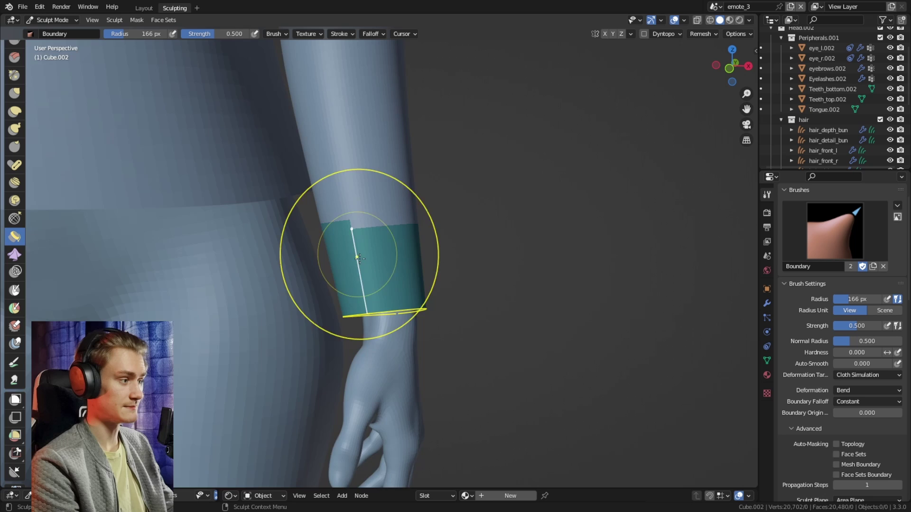
- Change the Boundary brush's deformation to Grab and its radius to 254 px
{"action": "scroll", "coordinate": [446, 304], "scroll_direction": "down", "scroll_amount": 3}
{"action": "middle_click_drag", "start_coordinate": [446, 304], "coordinate": [394, 181]}
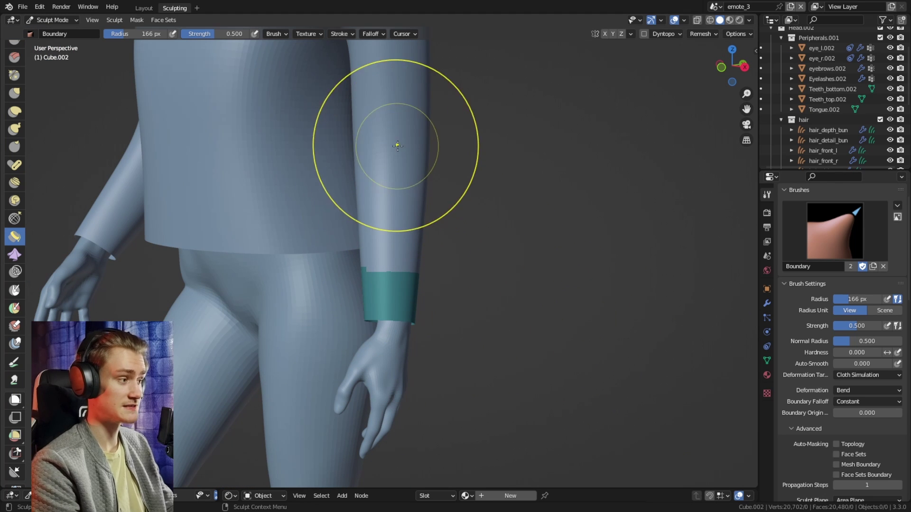
{"action": "left_click", "coordinate": [852, 390]}
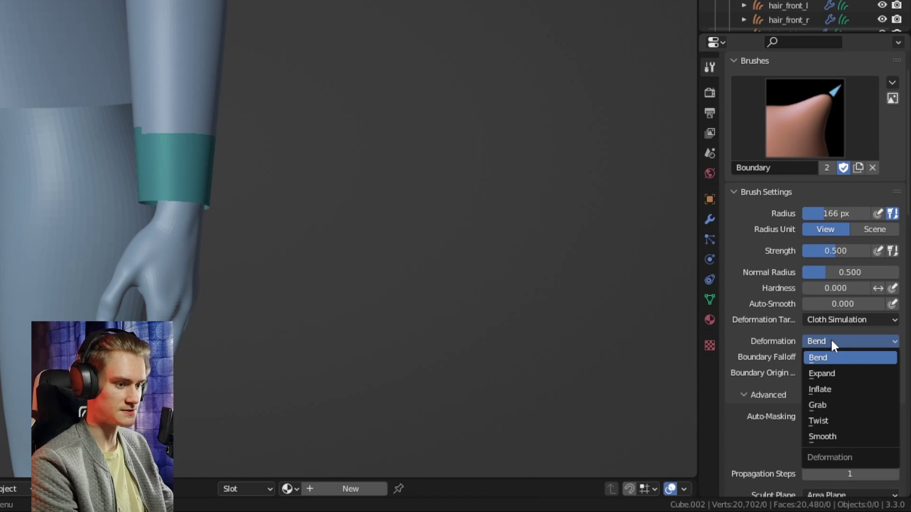
{"action": "left_click", "coordinate": [827, 404]}
{"action": "key", "text": "f"}
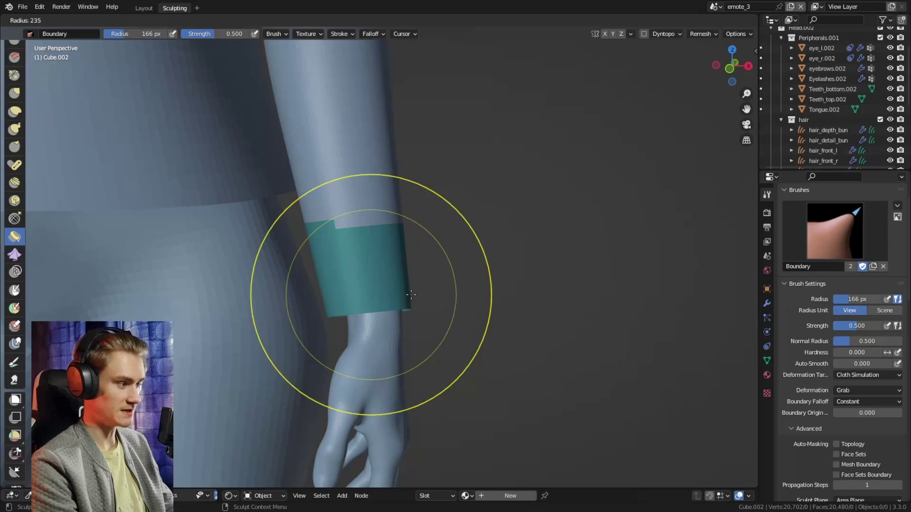
{"action": "left_click", "coordinate": [496, 298]}
- Try pushing the left cuff's edge up the forearm with the Boundary brush, inspect the folds around the sleeve and undo them
{"action": "mouse_move", "coordinate": [417, 304]}
{"action": "middle_mouse_down"}
{"action": "mouse_move", "coordinate": [354, 309]}
{"action": "mouse_move", "coordinate": [329, 298]}
{"action": "mouse_move", "coordinate": [364, 294]}
{"action": "middle_mouse_up"}
{"action": "scroll", "coordinate": [384, 216], "scroll_direction": "down", "scroll_amount": 2}
{"action": "mouse_move", "coordinate": [388, 241]}
{"action": "middle_mouse_down", "text": "shift"}
{"action": "mouse_move", "coordinate": [392, 286]}
{"action": "mouse_move", "coordinate": [427, 291]}
{"action": "middle_mouse_up", "text": "shift"}
{"action": "scroll", "coordinate": [395, 322], "scroll_direction": "up", "scroll_amount": 2}
{"action": "middle_click_drag", "start_coordinate": [394, 332], "coordinate": [393, 299], "text": "shift"}
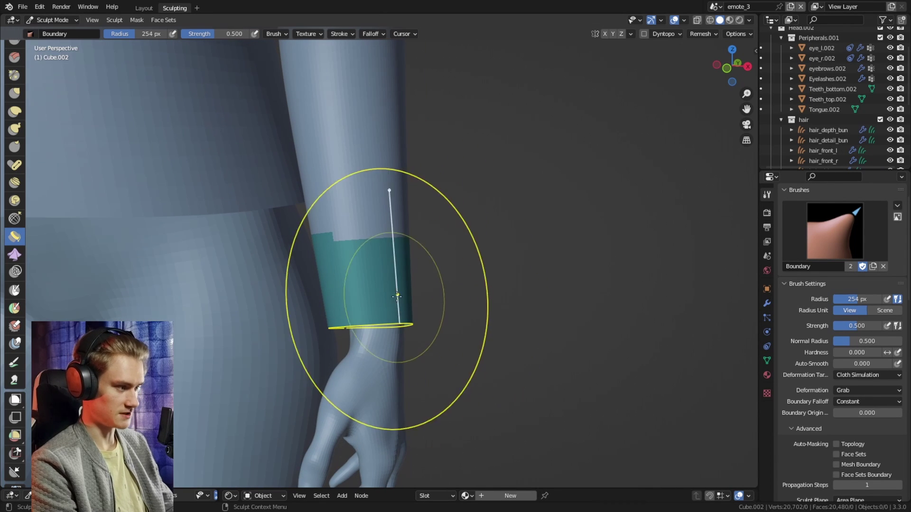
{"action": "left_click_drag", "start_coordinate": [375, 318], "coordinate": [372, 166]}
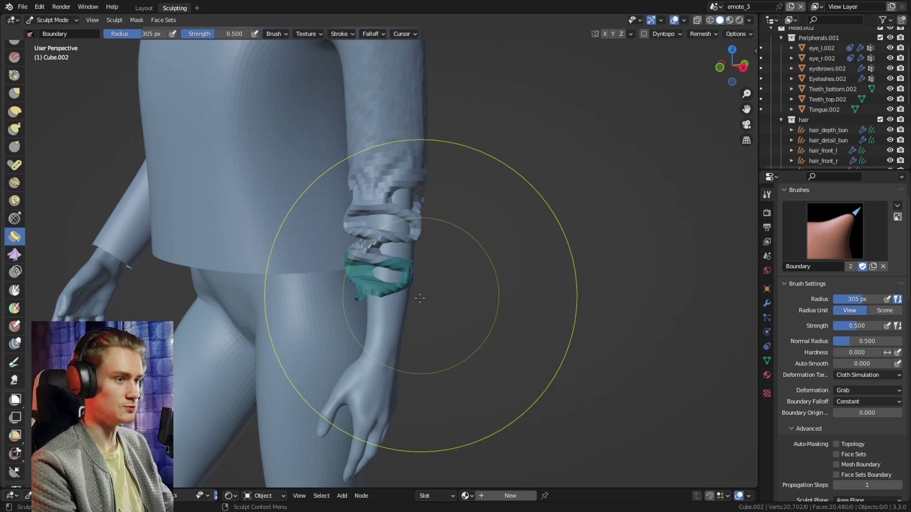
{"action": "middle_click_drag", "start_coordinate": [421, 295], "coordinate": [508, 284]}
{"action": "mouse_move", "coordinate": [464, 244]}
{"action": "middle_mouse_down"}
{"action": "mouse_move", "coordinate": [403, 252]}
{"action": "mouse_move", "coordinate": [358, 191]}
{"action": "mouse_move", "coordinate": [333, 219]}
{"action": "mouse_move", "coordinate": [480, 256]}
{"action": "mouse_move", "coordinate": [470, 264]}
{"action": "middle_mouse_up"}
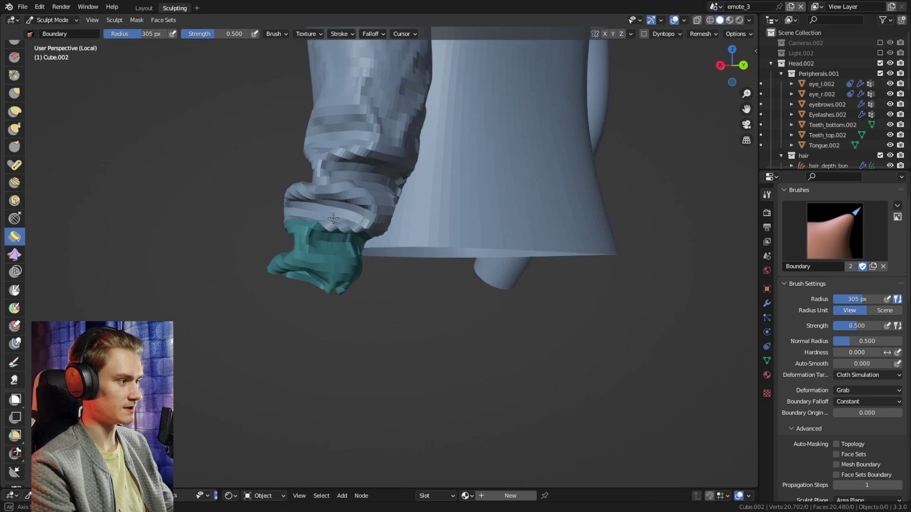
{"action": "key", "text": "ctrl+z"}
- Reshape both sides of the left sleeve's forearm just above the teal cuff with a 95 px Grab brush
{"action": "key", "text": "g"}
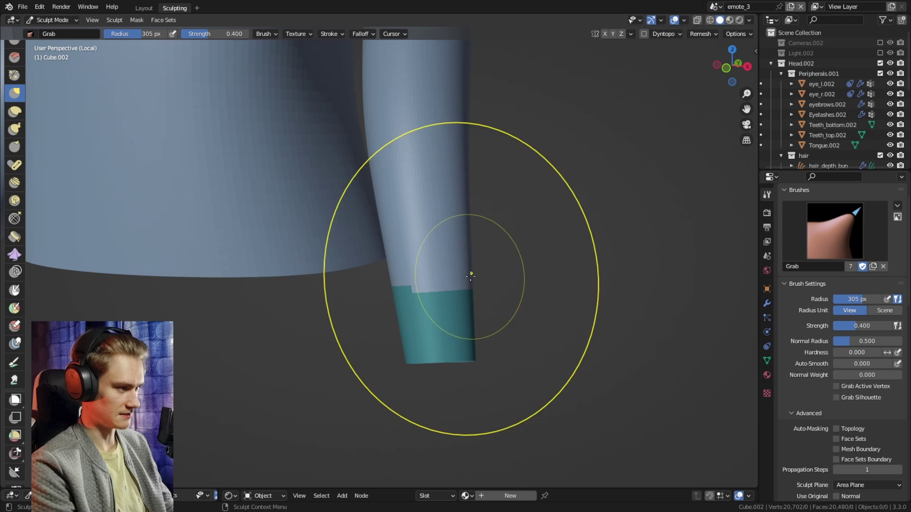
{"action": "key", "text": "f"}
{"action": "left_click", "coordinate": [421, 287]}
{"action": "middle_click_drag", "start_coordinate": [421, 287], "coordinate": [435, 291]}
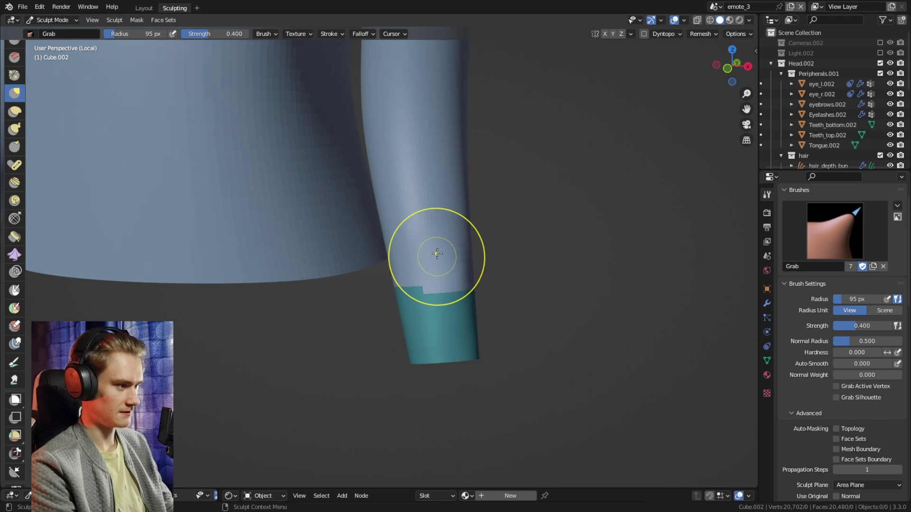
{"action": "left_click_drag", "start_coordinate": [413, 248], "coordinate": [402, 252]}
{"action": "middle_click_drag", "start_coordinate": [408, 252], "coordinate": [387, 247]}
{"action": "left_click_drag", "start_coordinate": [447, 247], "coordinate": [456, 243]}
{"action": "mouse_move", "coordinate": [456, 245]}
{"action": "middle_mouse_down"}
{"action": "mouse_move", "coordinate": [379, 247]}
{"action": "mouse_move", "coordinate": [456, 249]}
{"action": "middle_mouse_up"}
- Try a short upward push on the left cuff's edge with the Boundary brush at 271 px and undo it
{"action": "left_click", "coordinate": [15, 237]}
{"action": "key", "text": "f"}
{"action": "left_click", "coordinate": [427, 366]}
{"action": "left_click_drag", "start_coordinate": [424, 368], "coordinate": [425, 295]}
{"action": "scroll", "coordinate": [420, 286], "scroll_direction": "down", "scroll_amount": 2}
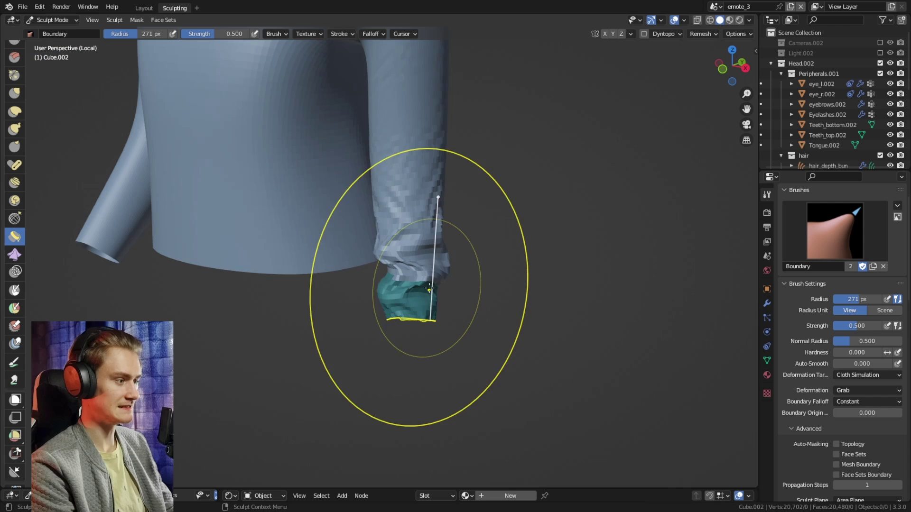
{"action": "mouse_move", "coordinate": [420, 286]}
{"action": "middle_mouse_down"}
{"action": "mouse_move", "coordinate": [436, 276]}
{"action": "mouse_move", "coordinate": [379, 295]}
{"action": "middle_mouse_up"}
{"action": "scroll", "coordinate": [427, 283], "scroll_direction": "up", "scroll_amount": 3}
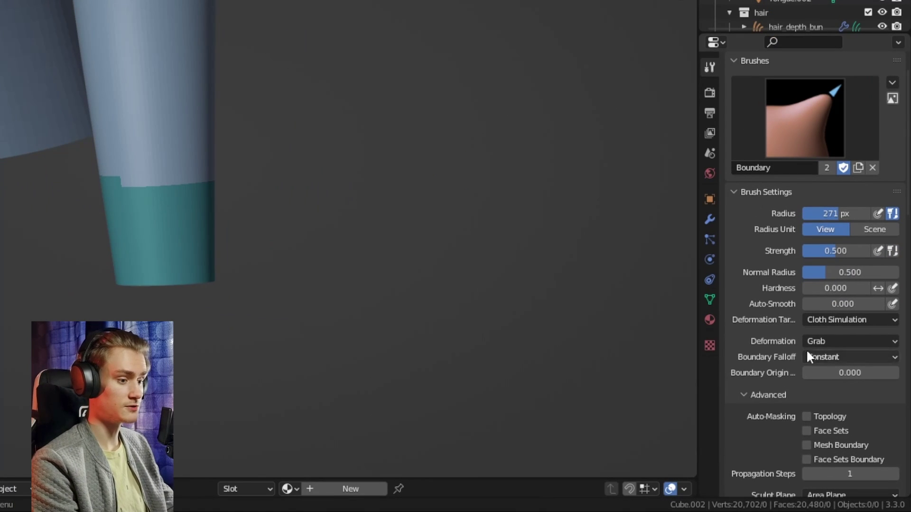
- Set the boundary falloff to Brush Radius and the Boundary brush's radius to 197 px
{"action": "left_click", "coordinate": [818, 357]}
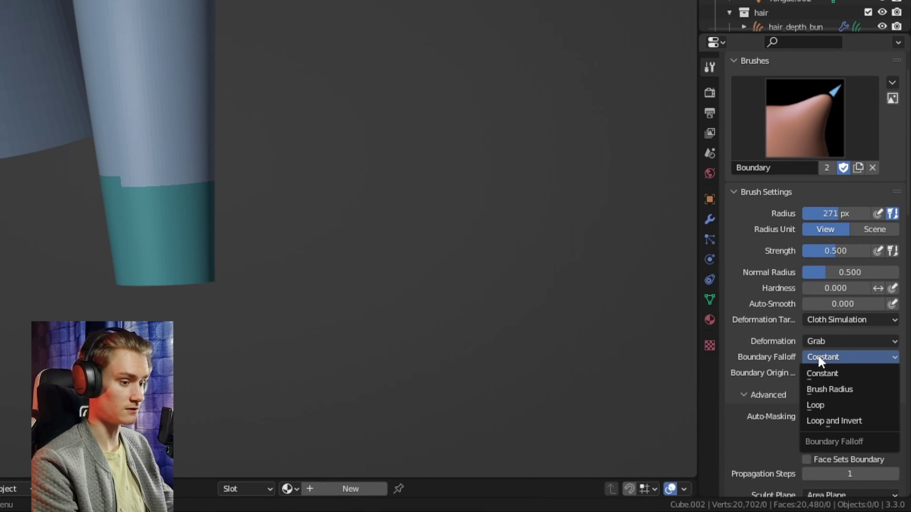
{"action": "left_click", "coordinate": [835, 390]}
{"action": "scroll", "coordinate": [197, 275], "scroll_direction": "up", "scroll_amount": 2}
{"action": "mouse_move", "coordinate": [237, 264]}
{"action": "middle_mouse_down"}
{"action": "mouse_move", "coordinate": [197, 275]}
{"action": "mouse_move", "coordinate": [173, 264]}
{"action": "middle_mouse_up"}
{"action": "key", "text": "f"}
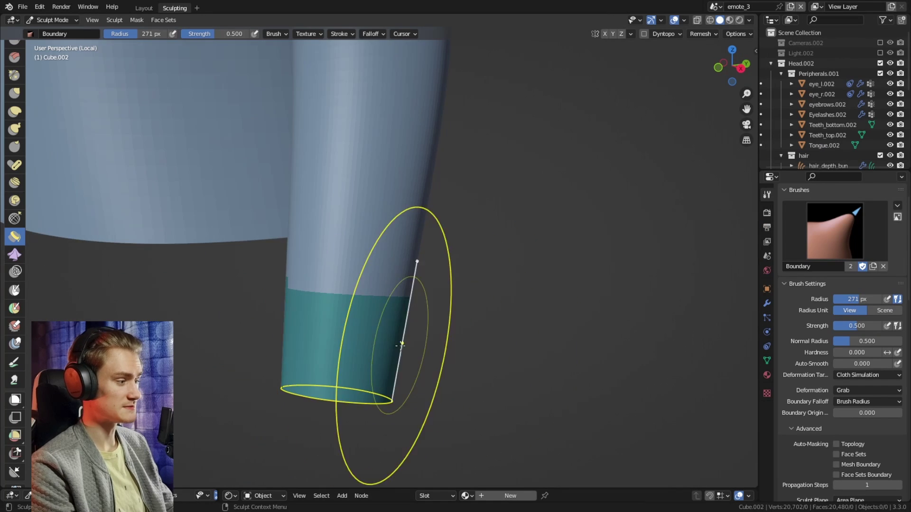
{"action": "left_click", "coordinate": [343, 335]}
{"action": "mouse_move", "coordinate": [359, 338]}
{"action": "middle_mouse_down"}
{"action": "mouse_move", "coordinate": [410, 359]}
{"action": "mouse_move", "coordinate": [385, 353]}
{"action": "middle_mouse_up"}
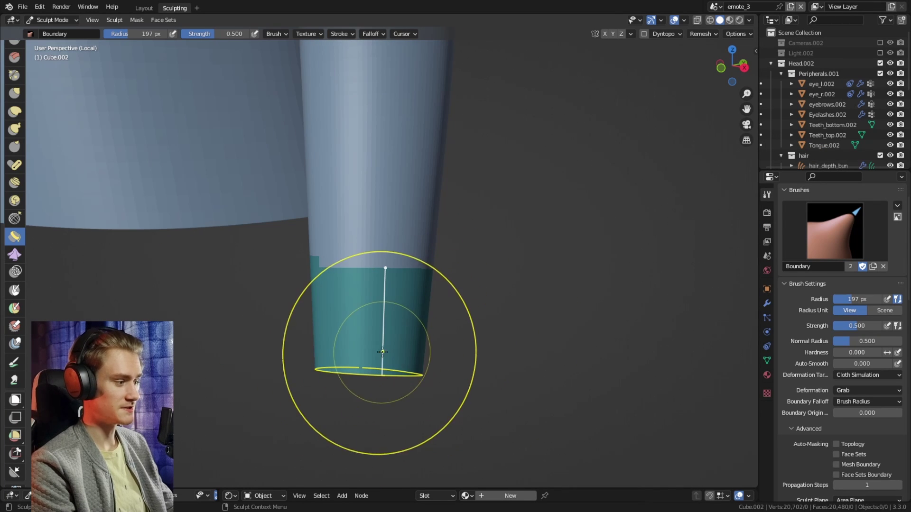
- Try pushing the cuff's edge up the sleeve with Brush Radius falloff, inspect the result from all sides and undo it
{"action": "left_click_drag", "start_coordinate": [378, 363], "coordinate": [390, 218]}
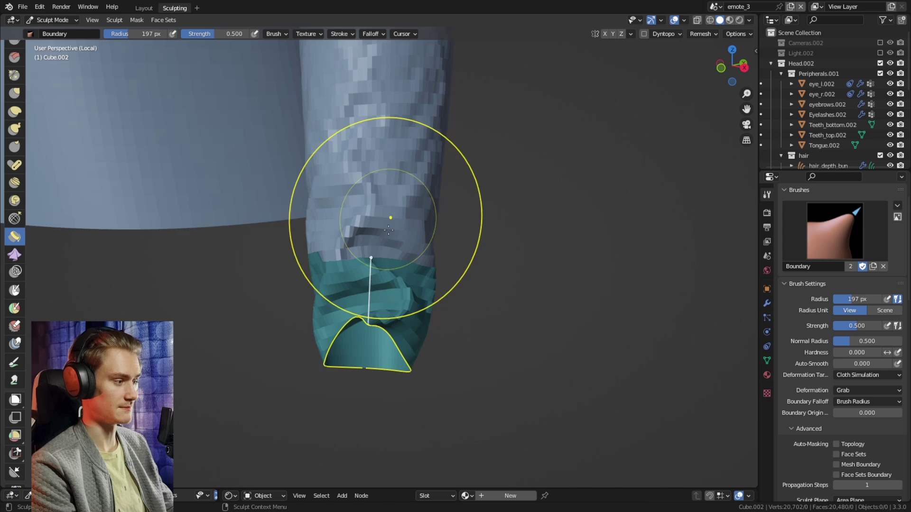
{"action": "scroll", "coordinate": [382, 323], "scroll_direction": "down", "scroll_amount": 3}
{"action": "middle_click_drag", "start_coordinate": [382, 324], "coordinate": [375, 296]}
{"action": "middle_click_drag", "start_coordinate": [283, 278], "coordinate": [414, 324]}
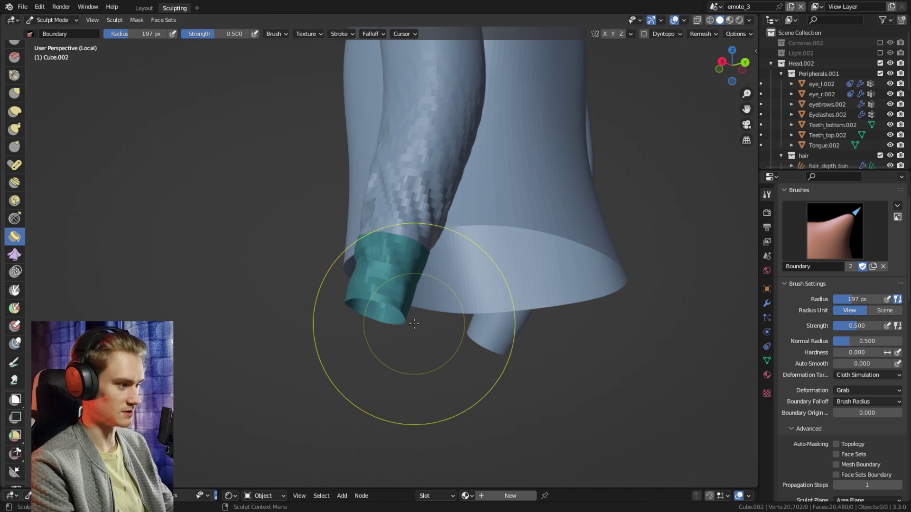
{"action": "middle_click_drag", "start_coordinate": [529, 326], "coordinate": [546, 326]}
{"action": "scroll", "coordinate": [468, 287], "scroll_direction": "down", "scroll_amount": 2}
{"action": "middle_click_drag", "start_coordinate": [403, 289], "coordinate": [560, 327]}
{"action": "scroll", "coordinate": [569, 327], "scroll_direction": "up", "scroll_amount": 2}
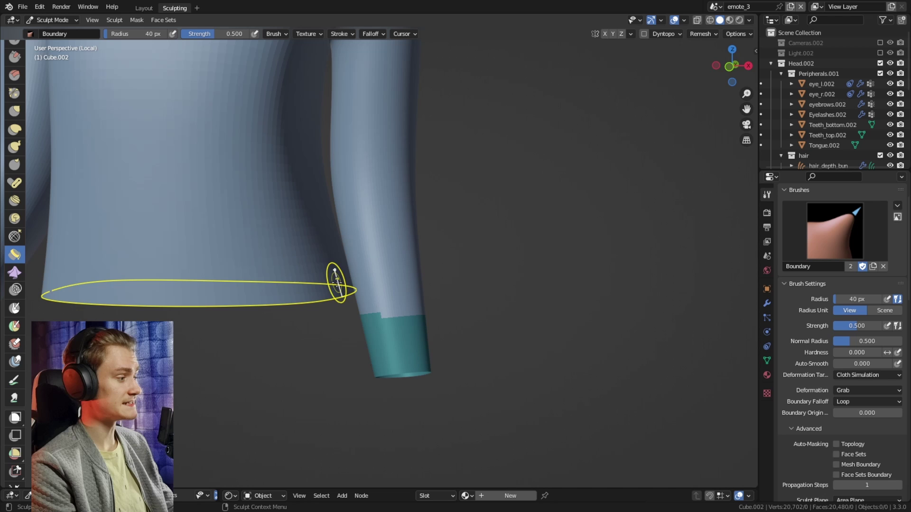
- Switch to the Cloth Filter tool and leave the isolated view of the shirt to bring back the whole character
{"action": "scroll", "coordinate": [15, 297], "scroll_direction": "down", "scroll_amount": 6}
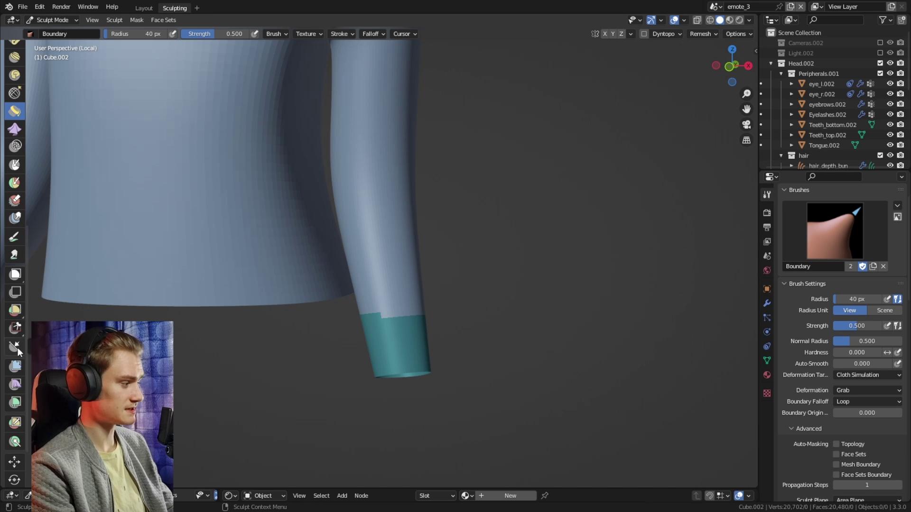
{"action": "left_click", "coordinate": [15, 385]}
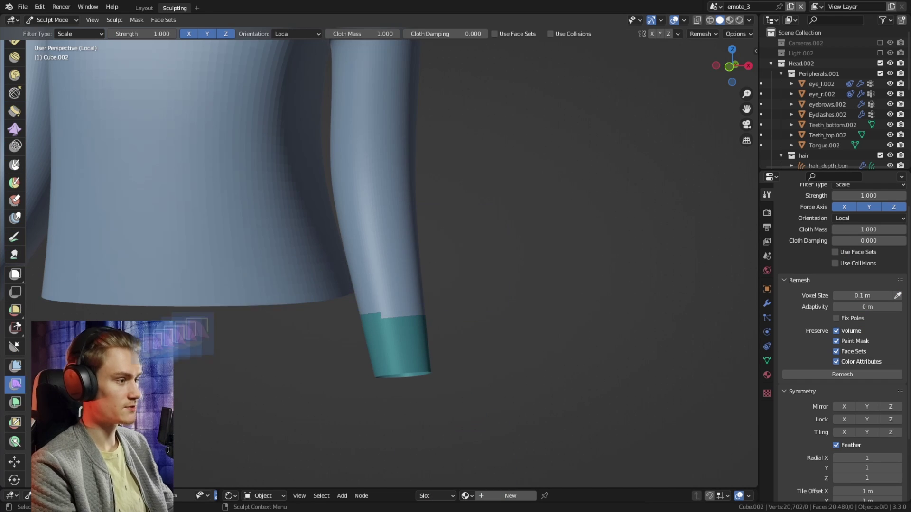
{"action": "scroll", "coordinate": [362, 236], "scroll_direction": "down", "scroll_amount": 5}
{"action": "scroll", "coordinate": [376, 260], "scroll_direction": "up", "scroll_amount": 4}
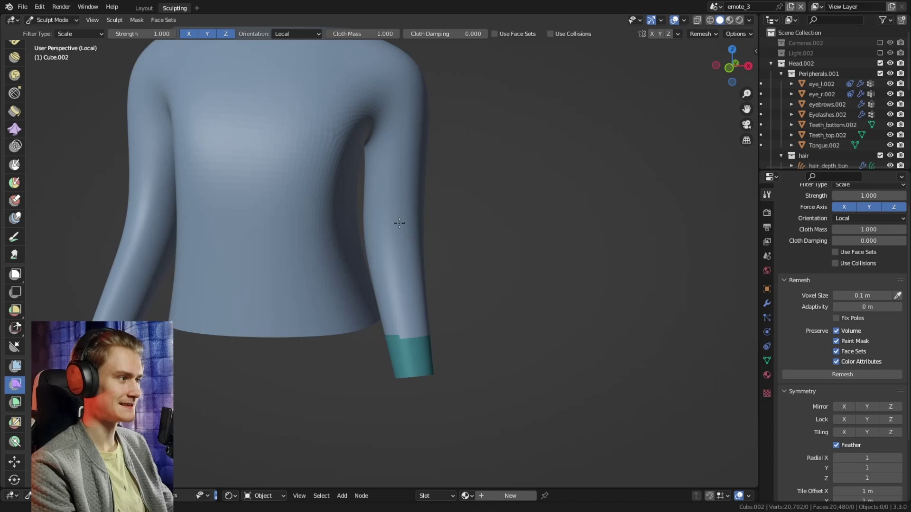
{"action": "scroll", "coordinate": [401, 265], "scroll_direction": "down", "scroll_amount": 4}
{"action": "middle_click_drag", "start_coordinate": [401, 264], "coordinate": [404, 278], "text": "shift"}
{"action": "key", "text": "KP_Divide"}
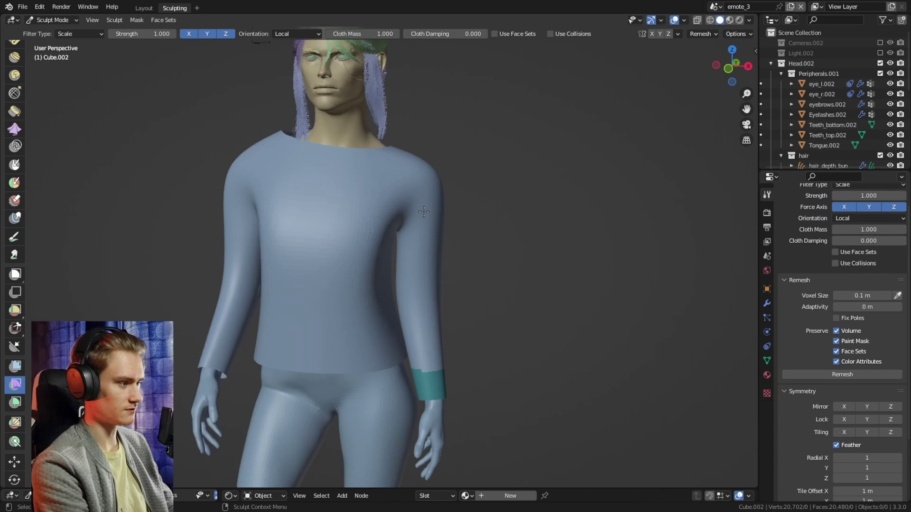
- Enable Use Collisions for the Cloth Filter and set its filter type to Gravity
{"action": "scroll", "coordinate": [421, 213], "scroll_direction": "down", "scroll_amount": 5}
{"action": "middle_click_drag", "start_coordinate": [421, 214], "coordinate": [433, 265], "text": "shift"}
{"action": "scroll", "coordinate": [488, 274], "scroll_direction": "up", "scroll_amount": 2}
{"action": "middle_click_drag", "start_coordinate": [433, 266], "coordinate": [459, 258]}
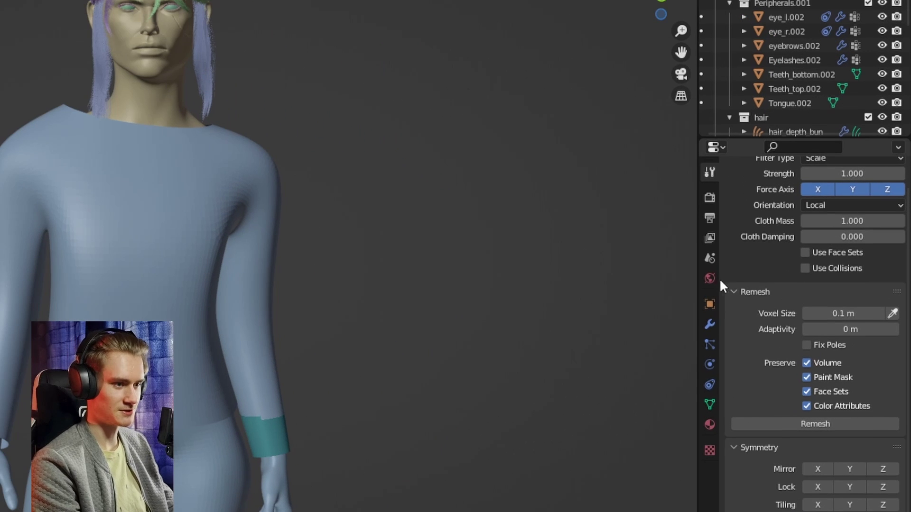
{"action": "left_click", "coordinate": [805, 268]}
{"action": "scroll", "coordinate": [773, 240], "scroll_direction": "up", "scroll_amount": 2}
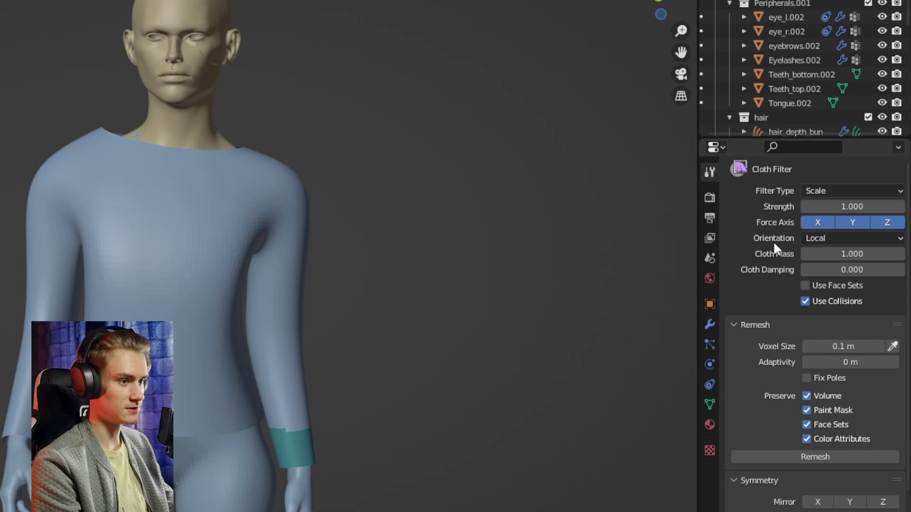
{"action": "left_click", "coordinate": [811, 191]}
{"action": "left_click", "coordinate": [820, 206]}
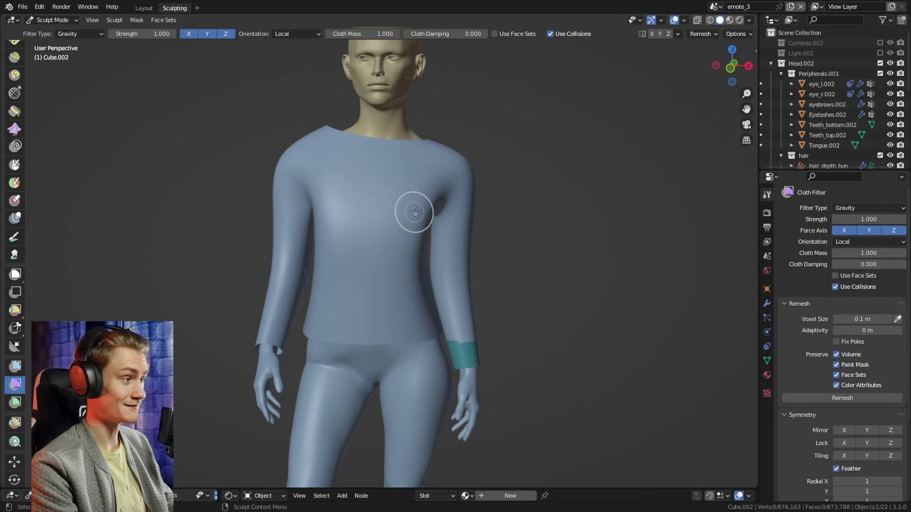
- Test the Gravity Cloth Filter on the shirt and add Collision physics to the head mesh and the body mesh
{"action": "left_click_drag", "start_coordinate": [415, 212], "coordinate": [447, 211]}
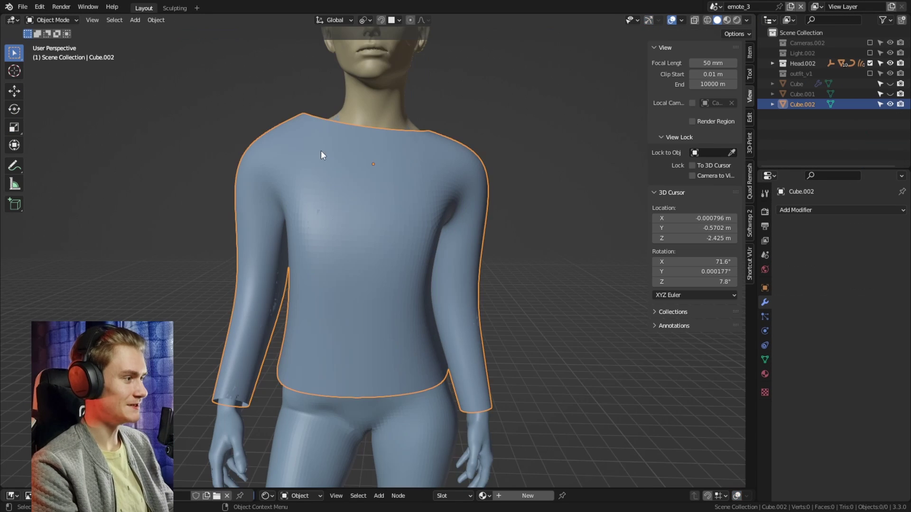
{"action": "scroll", "coordinate": [437, 250], "scroll_direction": "down", "scroll_amount": 2}
{"action": "middle_click_drag", "start_coordinate": [437, 250], "coordinate": [382, 202]}
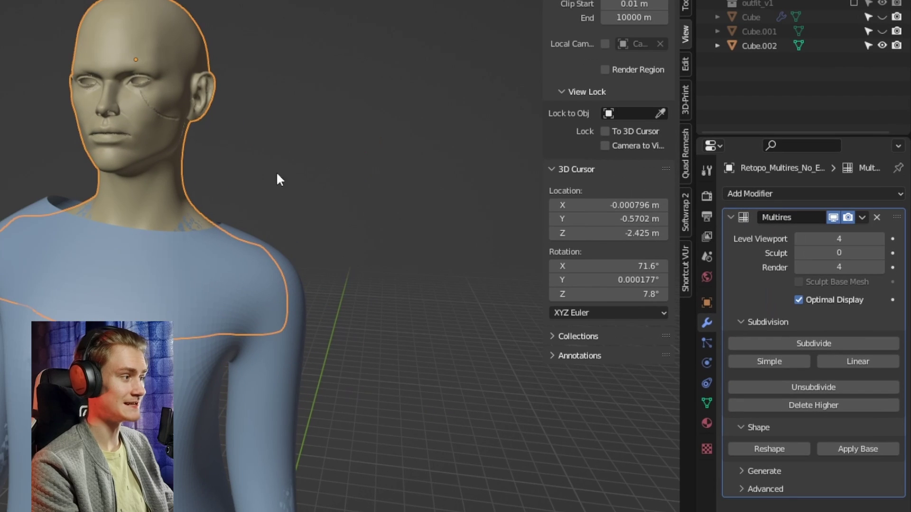
{"action": "left_click", "coordinate": [756, 336]}
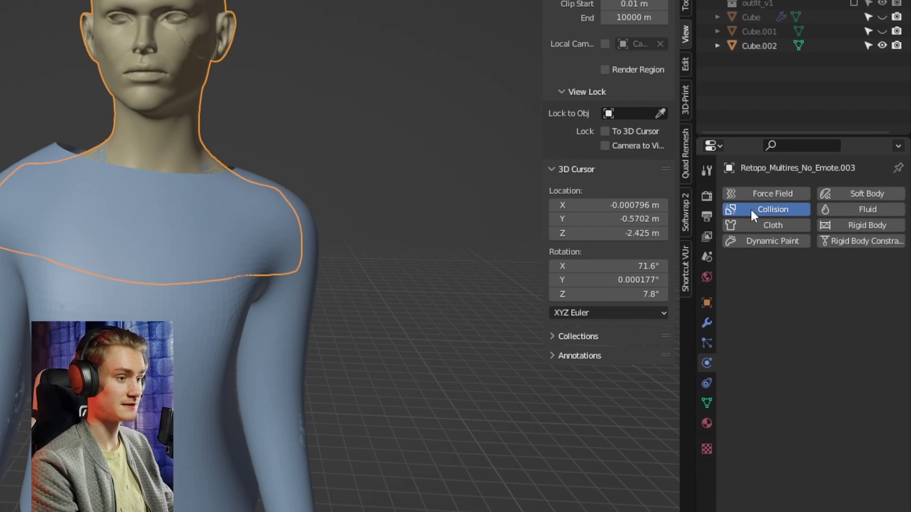
{"action": "left_click", "coordinate": [755, 210]}
{"action": "middle_click_drag", "start_coordinate": [320, 286], "coordinate": [294, 143], "text": "shift"}
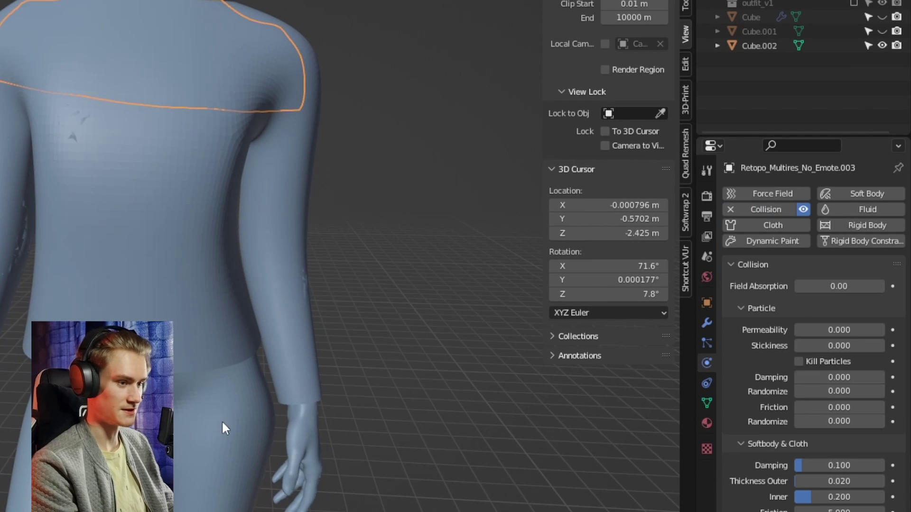
{"action": "left_click", "coordinate": [222, 423]}
{"action": "left_click", "coordinate": [761, 210]}
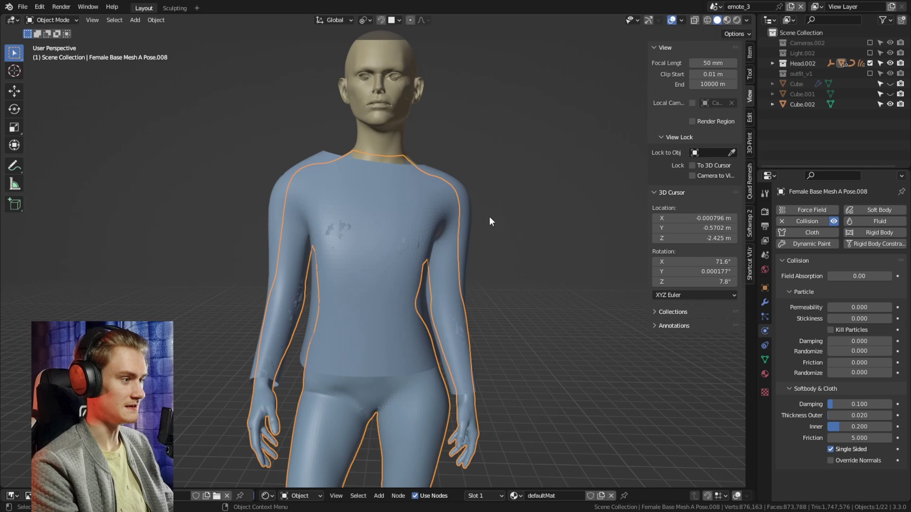
- Return to sculpting the shirt and apply the Gravity Cloth Filter so it drapes over the body
{"action": "left_click", "coordinate": [318, 209]}
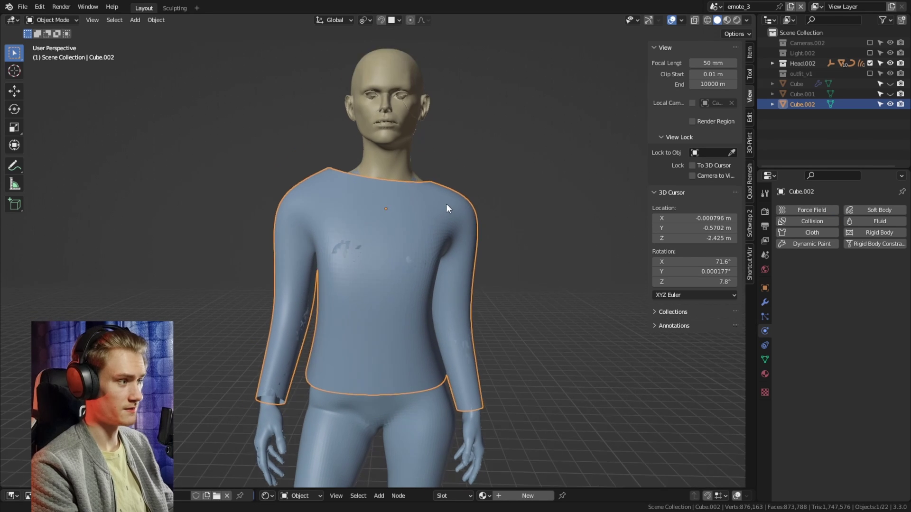
{"action": "key", "text": "ctrl+Page_Down"}
{"action": "middle_click_drag", "start_coordinate": [389, 220], "coordinate": [411, 243], "text": "shift"}
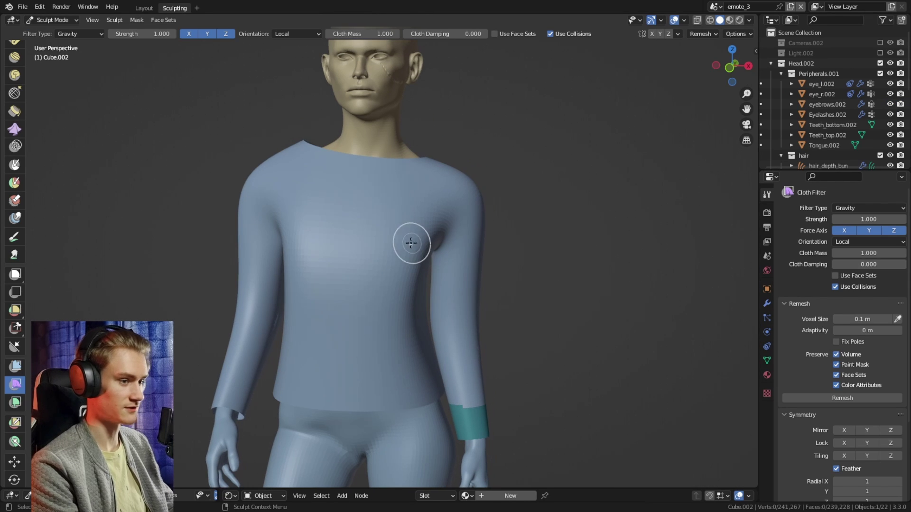
{"action": "left_click_drag", "start_coordinate": [397, 232], "coordinate": [438, 237]}
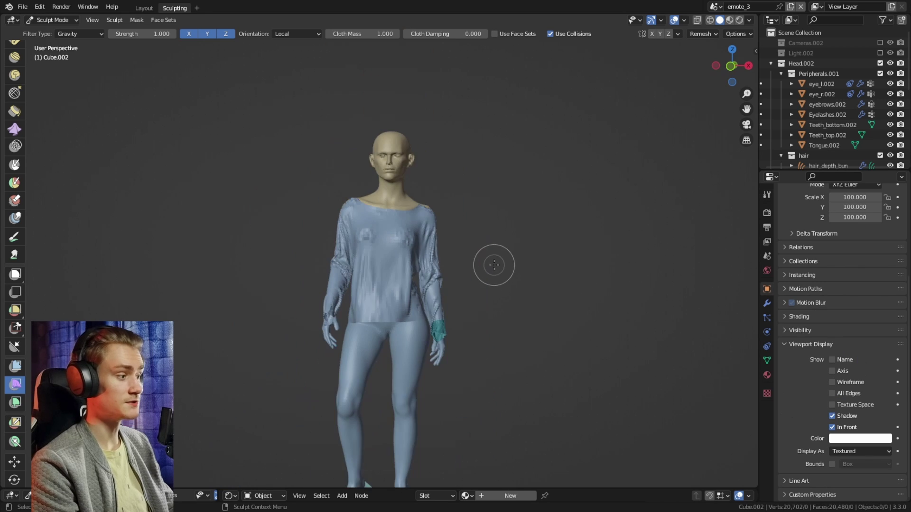
- Examine the draped shirt's folds on the torso and sleeves from the front and the sides, near and far
{"action": "scroll", "coordinate": [494, 265], "scroll_direction": "up", "scroll_amount": 2}
{"action": "middle_click_drag", "start_coordinate": [494, 265], "coordinate": [549, 297]}
{"action": "scroll", "coordinate": [334, 264], "scroll_direction": "up", "scroll_amount": 2}
{"action": "scroll", "coordinate": [549, 297], "scroll_direction": "down", "scroll_amount": 3}
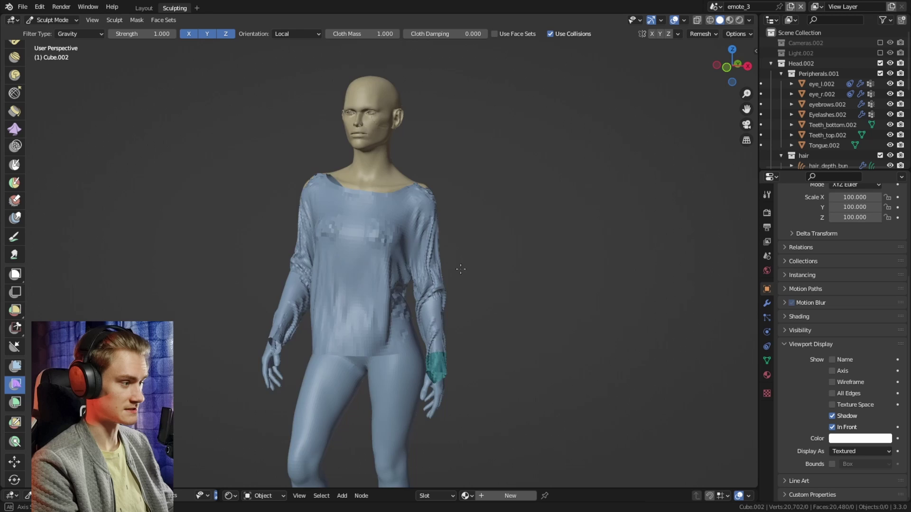
{"action": "scroll", "coordinate": [460, 269], "scroll_direction": "up", "scroll_amount": 3}
{"action": "middle_click_drag", "start_coordinate": [460, 269], "coordinate": [448, 253]}
{"action": "scroll", "coordinate": [431, 252], "scroll_direction": "up", "scroll_amount": 1}
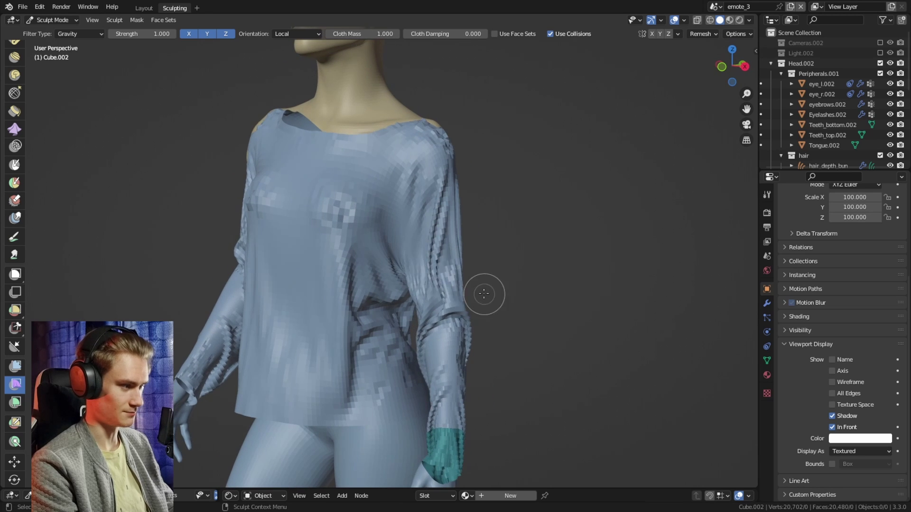
{"action": "mouse_move", "coordinate": [484, 294]}
{"action": "middle_mouse_down"}
{"action": "mouse_move", "coordinate": [439, 258]}
{"action": "mouse_move", "coordinate": [368, 276]}
{"action": "mouse_move", "coordinate": [482, 299]}
{"action": "middle_mouse_up"}
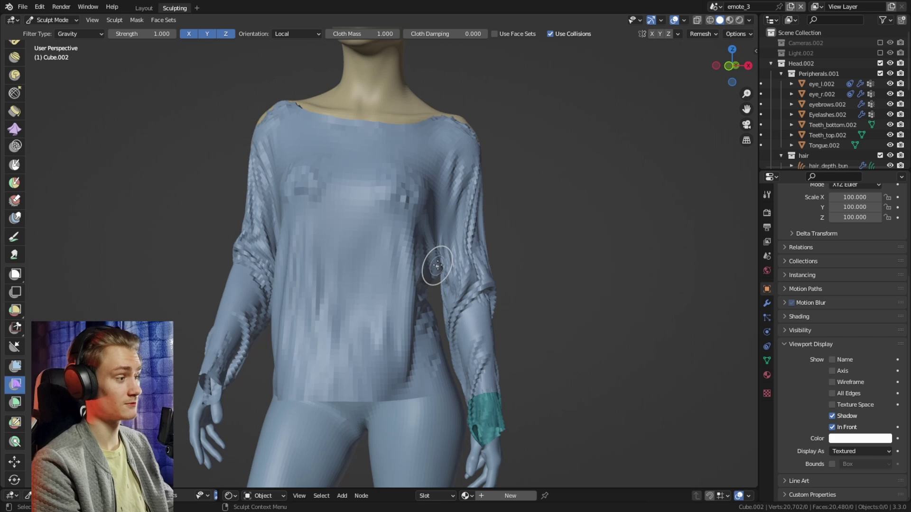
{"action": "scroll", "coordinate": [438, 265], "scroll_direction": "down", "scroll_amount": 3}
{"action": "scroll", "coordinate": [425, 258], "scroll_direction": "up", "scroll_amount": 3}
{"action": "middle_click_drag", "start_coordinate": [470, 261], "coordinate": [332, 275]}
{"action": "scroll", "coordinate": [452, 275], "scroll_direction": "down", "scroll_amount": 3}
{"action": "scroll", "coordinate": [468, 345], "scroll_direction": "up", "scroll_amount": 3}
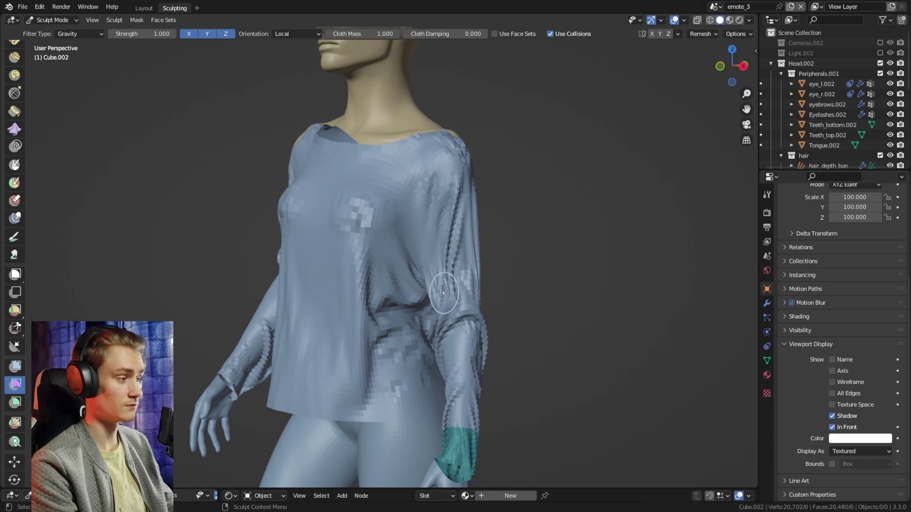
{"action": "middle_click_drag", "start_coordinate": [442, 292], "coordinate": [483, 287]}
{"action": "scroll", "coordinate": [482, 287], "scroll_direction": "down", "scroll_amount": 2}
{"action": "middle_click_drag", "start_coordinate": [418, 289], "coordinate": [484, 276]}
{"action": "scroll", "coordinate": [405, 292], "scroll_direction": "up", "scroll_amount": 1}
{"action": "scroll", "coordinate": [417, 281], "scroll_direction": "up", "scroll_amount": 2}
{"action": "scroll", "coordinate": [448, 285], "scroll_direction": "down", "scroll_amount": 3}
{"action": "scroll", "coordinate": [434, 280], "scroll_direction": "up", "scroll_amount": 3}
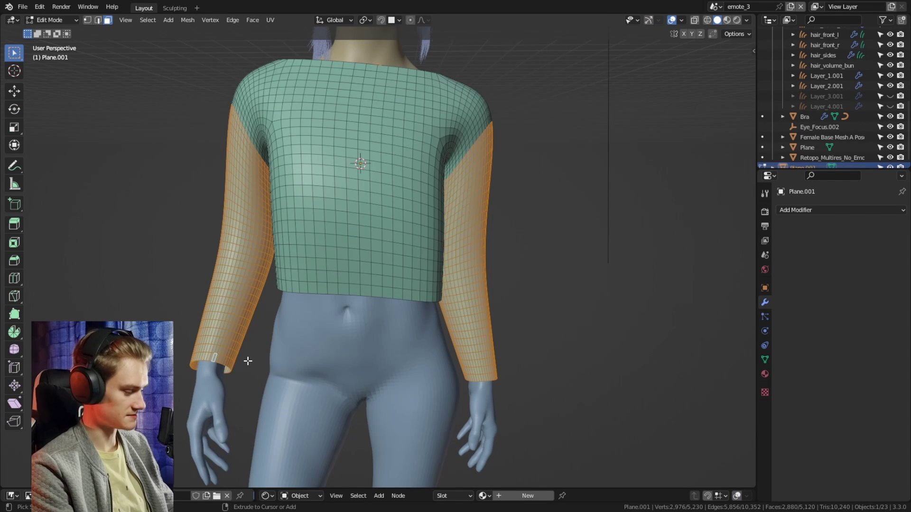
- Separate the selected sleeve faces into their own object and bring up the separated sleeve for sculpting at the shoulder
{"action": "key", "text": "p"}
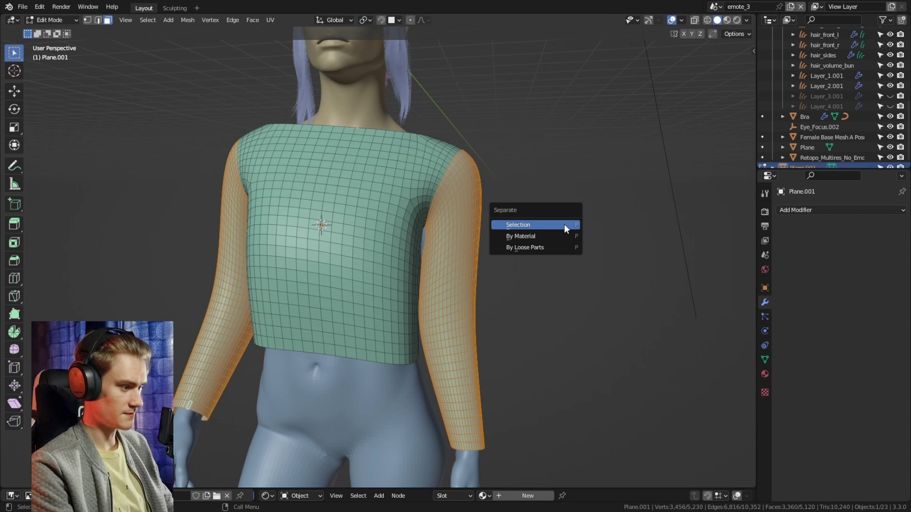
{"action": "left_click", "coordinate": [564, 224]}
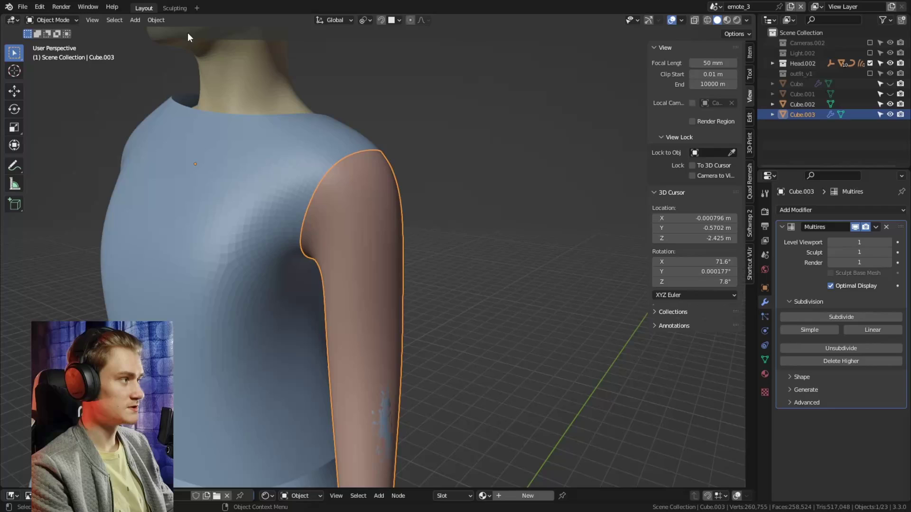
{"action": "left_click", "coordinate": [175, 8]}
{"action": "scroll", "coordinate": [401, 252], "scroll_direction": "up", "scroll_amount": 3}
{"action": "scroll", "coordinate": [401, 251], "scroll_direction": "up", "scroll_amount": 5}
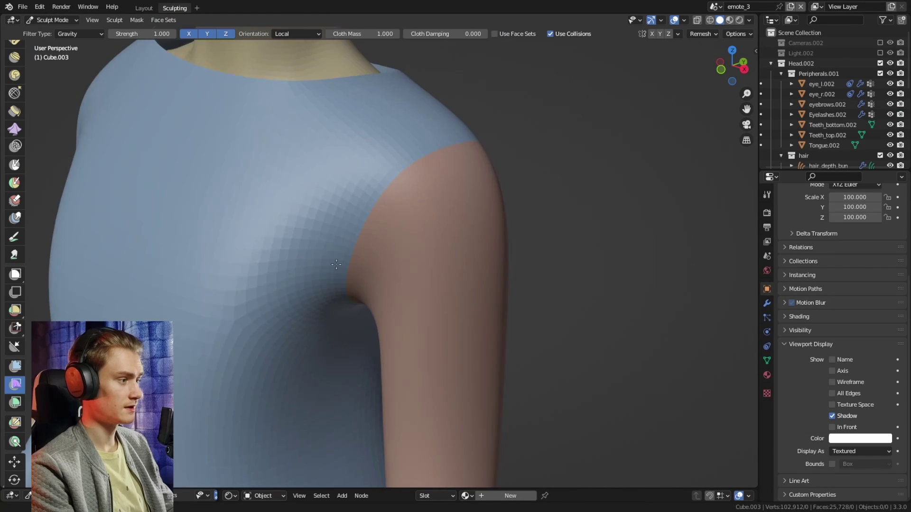
{"action": "scroll", "coordinate": [20, 306], "scroll_direction": "down", "scroll_amount": 3}
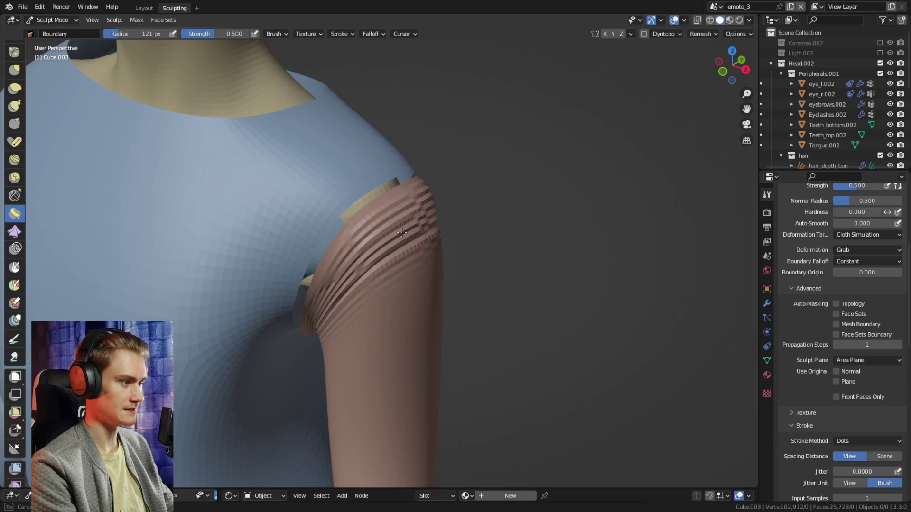
- Pull the separated sleeve's shoulder edge down the arm with the Boundary brush to form folds and check them around the shoulder
{"action": "left_click_drag", "start_coordinate": [402, 233], "coordinate": [402, 237]}
{"action": "scroll", "coordinate": [402, 280], "scroll_direction": "down", "scroll_amount": 3}
{"action": "mouse_move", "coordinate": [402, 285]}
{"action": "middle_mouse_down"}
{"action": "mouse_move", "coordinate": [443, 258]}
{"action": "mouse_move", "coordinate": [434, 246]}
{"action": "middle_mouse_up"}
{"action": "scroll", "coordinate": [430, 243], "scroll_direction": "up", "scroll_amount": 3}
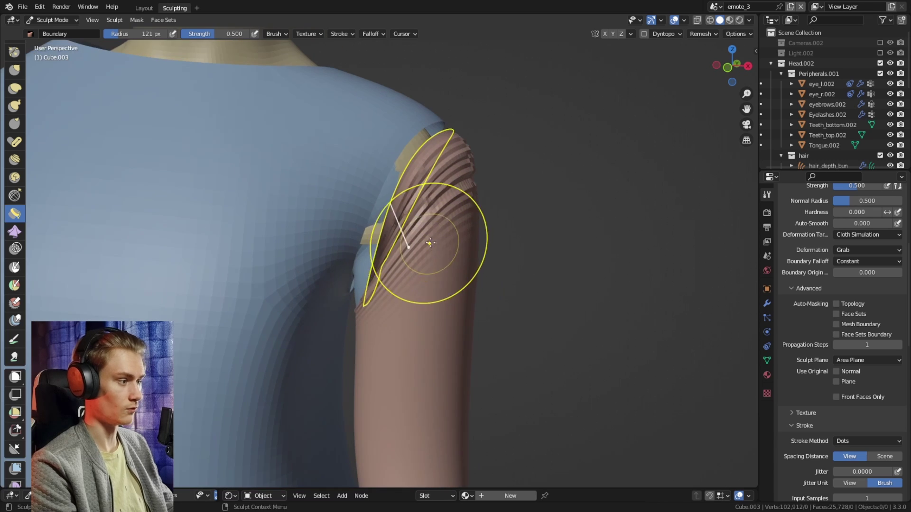
{"action": "scroll", "coordinate": [430, 243], "scroll_direction": "down", "scroll_amount": 4}
{"action": "scroll", "coordinate": [417, 266], "scroll_direction": "up", "scroll_amount": 4}
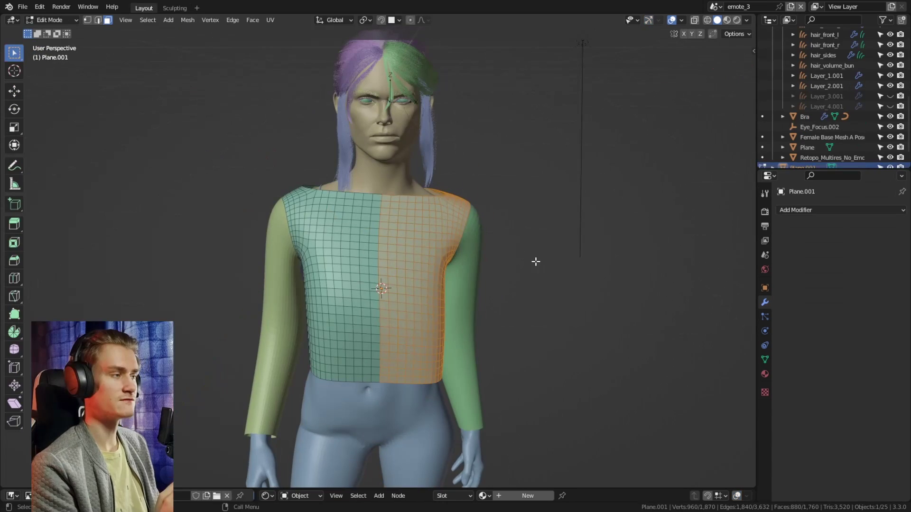
- Separate the selected half of the shirt's torso into its own object and leave Edit Mode
{"action": "key", "text": "p"}
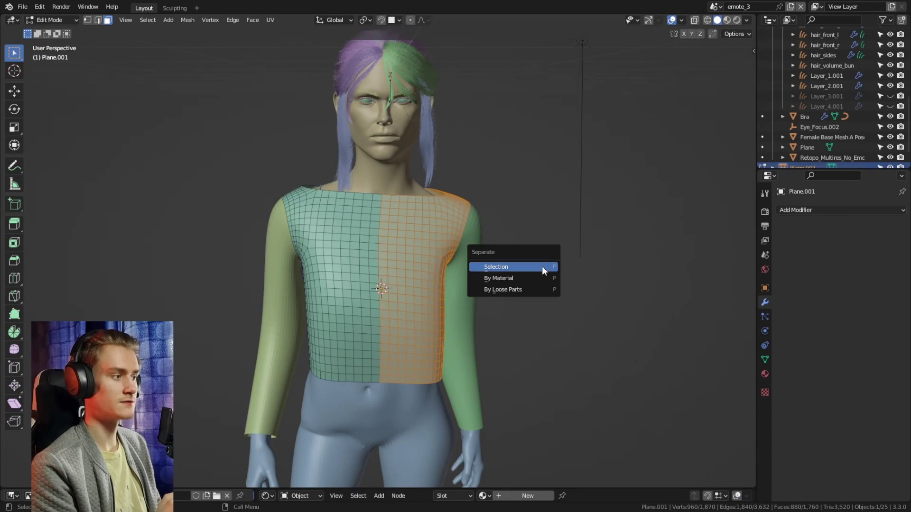
{"action": "left_click", "coordinate": [542, 267]}
{"action": "key", "text": "Tab"}
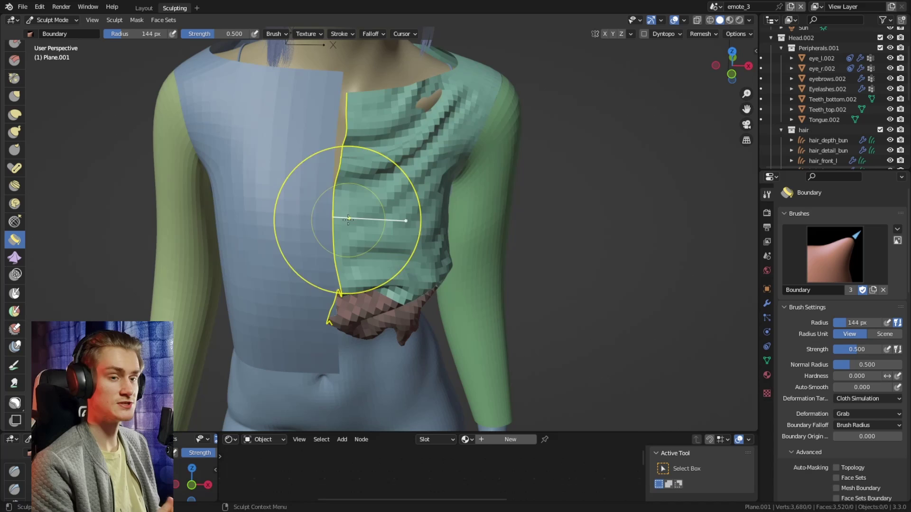
- Try the Boundary brush on the torso piece's front centre edge, undo it and set the brush radius to 83 px
{"action": "mouse_move", "coordinate": [348, 220]}
{"action": "left_mouse_down"}
{"action": "mouse_move", "coordinate": [369, 219]}
{"action": "mouse_move", "coordinate": [351, 205]}
{"action": "left_mouse_up"}
{"action": "key", "text": "ctrl+z"}
{"action": "key", "text": "f"}
{"action": "left_click", "coordinate": [343, 212]}
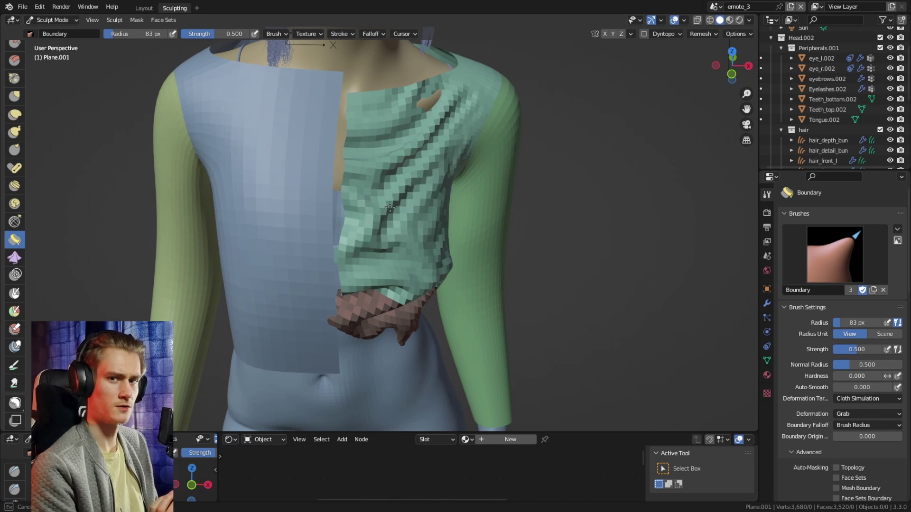
- Enlarge the Boundary brush's radius to 189 px and pull the torso piece's centre edge at the back to form folds
{"action": "key", "text": "f"}
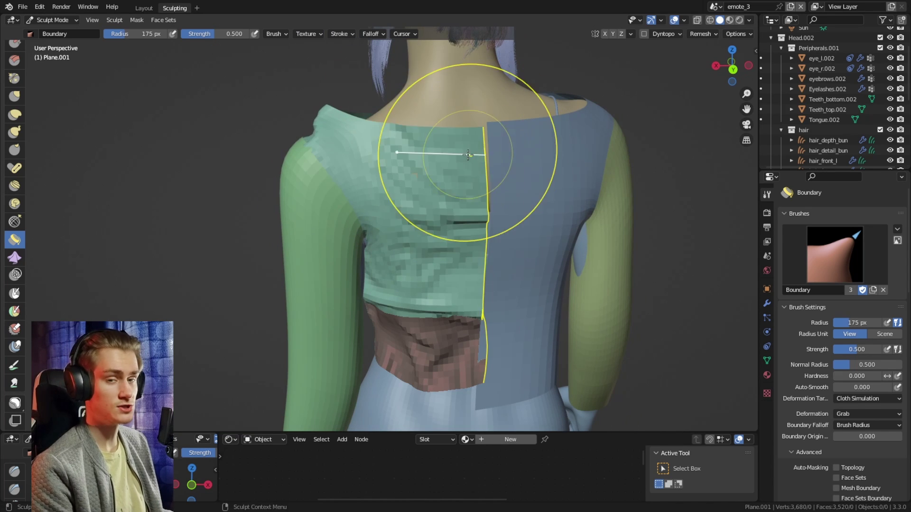
{"action": "left_click", "coordinate": [468, 155]}
{"action": "key", "text": "f"}
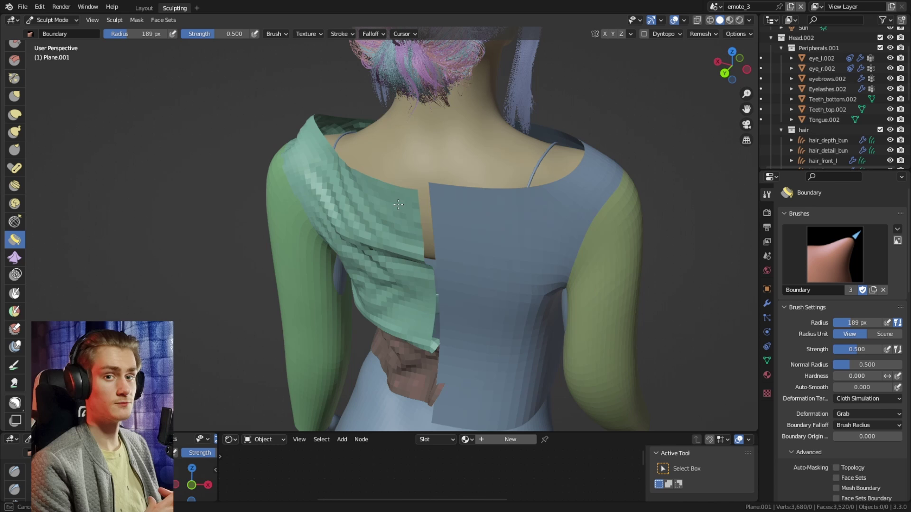
{"action": "mouse_move", "coordinate": [398, 205]}
{"action": "left_mouse_down"}
{"action": "mouse_move", "coordinate": [406, 208]}
{"action": "mouse_move", "coordinate": [417, 191]}
{"action": "left_mouse_up"}
{"action": "middle_click_drag", "start_coordinate": [415, 193], "coordinate": [449, 160]}
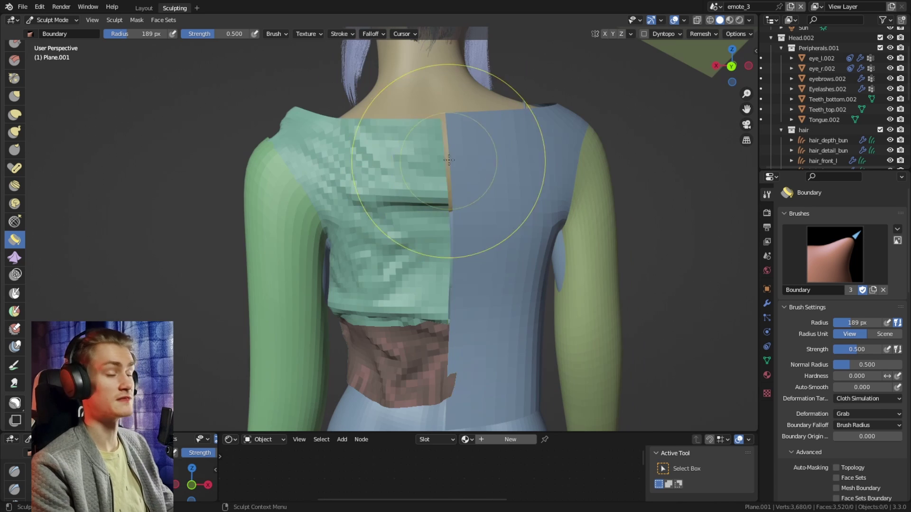
- Set the Boundary brush's radius to 183 px and sculpt folds from the torso piece's back centre edge and back neckline
{"action": "key", "text": "f"}
{"action": "left_click", "coordinate": [404, 139]}
{"action": "left_click_drag", "start_coordinate": [441, 151], "coordinate": [450, 158]}
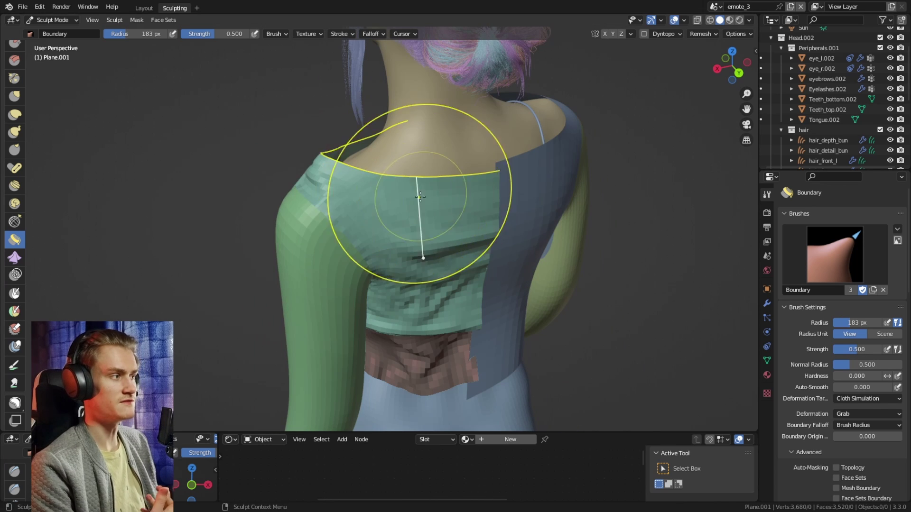
{"action": "mouse_move", "coordinate": [419, 192]}
{"action": "left_mouse_down"}
{"action": "mouse_move", "coordinate": [407, 203]}
{"action": "mouse_move", "coordinate": [431, 225]}
{"action": "left_mouse_up"}
{"action": "key", "text": "f"}
{"action": "left_click", "coordinate": [379, 204]}
{"action": "mouse_move", "coordinate": [431, 225]}
{"action": "middle_mouse_down"}
{"action": "mouse_move", "coordinate": [553, 179]}
{"action": "mouse_move", "coordinate": [522, 190]}
{"action": "middle_mouse_up"}
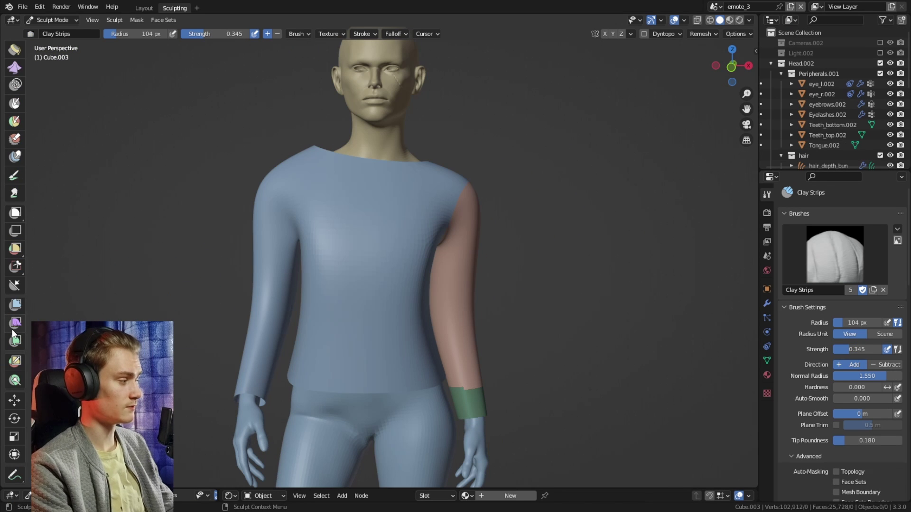
- Switch to the Cloth Filter for the torso piece with the painted face set and set the filter type to Inflate
{"action": "left_click", "coordinate": [15, 324]}
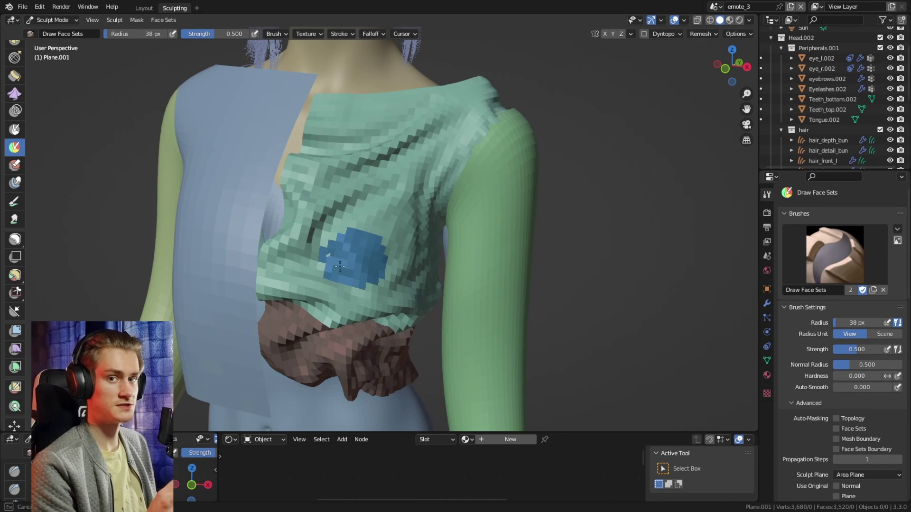
{"action": "left_click", "coordinate": [14, 349]}
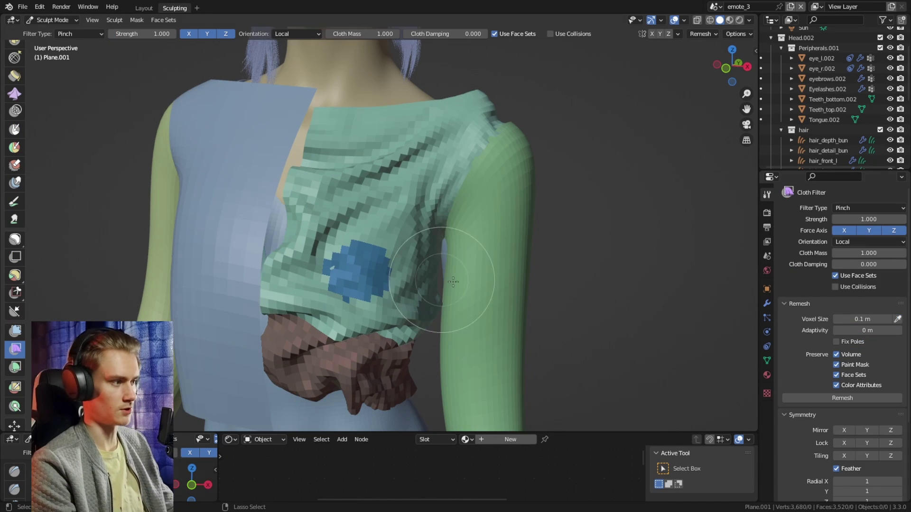
{"action": "left_click", "coordinate": [867, 209]}
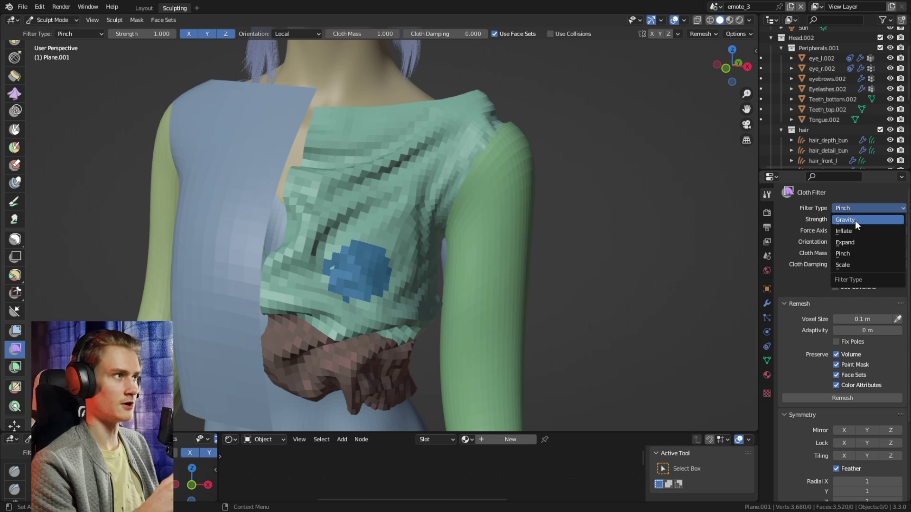
{"action": "left_click", "coordinate": [849, 231]}
{"action": "scroll", "coordinate": [539, 275], "scroll_direction": "down", "scroll_amount": 3}
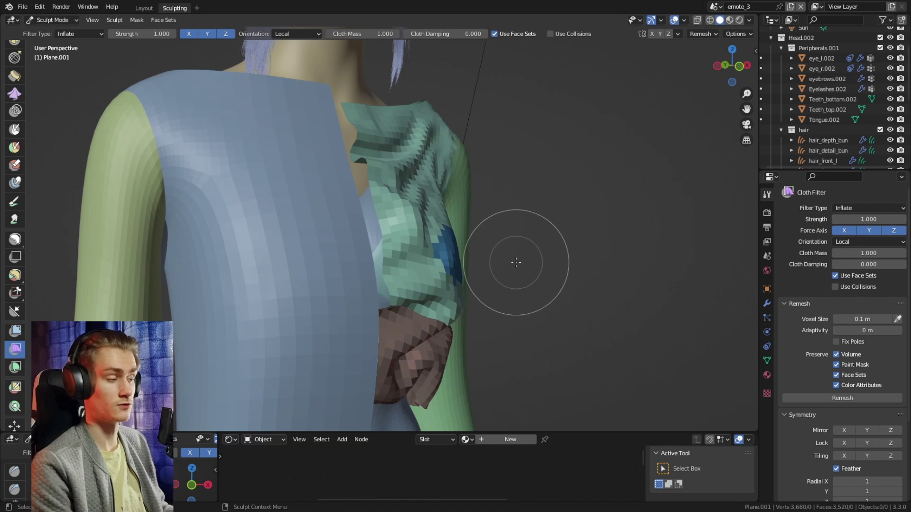
{"action": "scroll", "coordinate": [433, 275], "scroll_direction": "down", "scroll_amount": 2}
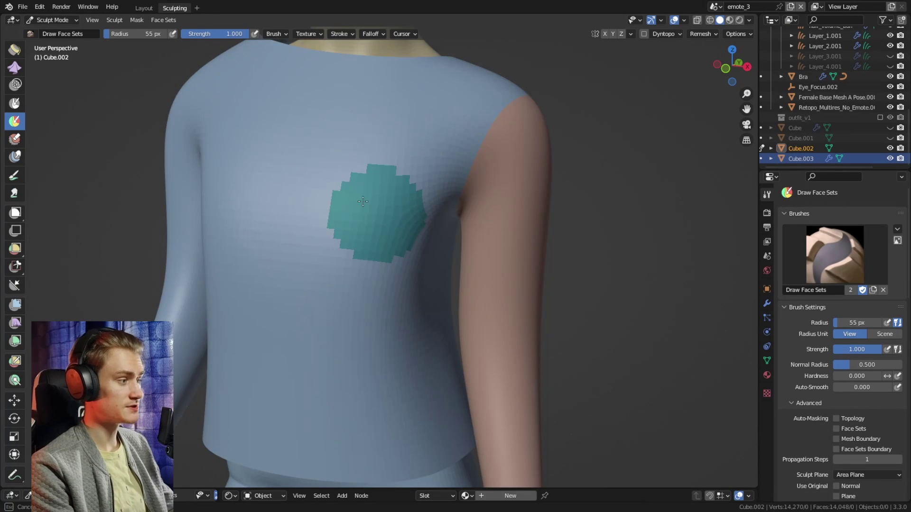
- Switch to the Cloth Filter on the shirt with the painted chest face set and enable Use Face Sets
{"action": "scroll", "coordinate": [387, 223], "scroll_direction": "down", "scroll_amount": 5}
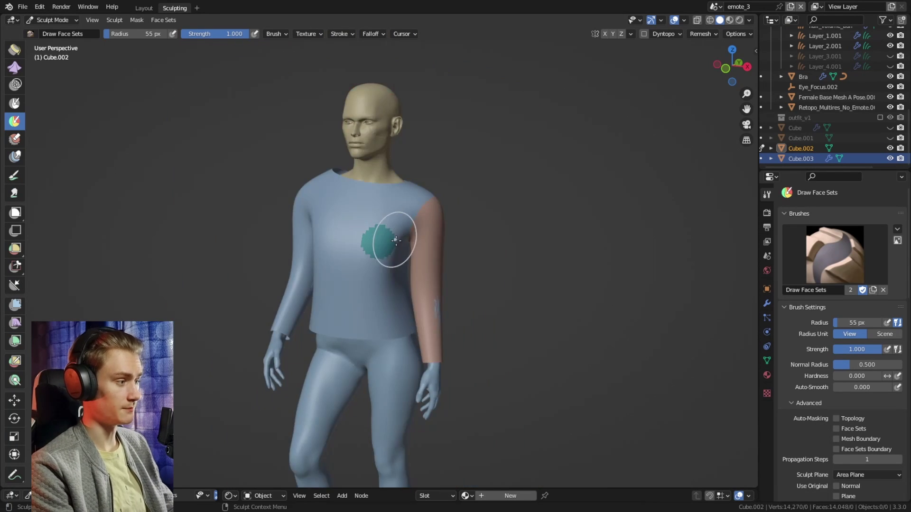
{"action": "scroll", "coordinate": [462, 223], "scroll_direction": "up", "scroll_amount": 3}
{"action": "mouse_move", "coordinate": [394, 240]}
{"action": "middle_mouse_down"}
{"action": "mouse_move", "coordinate": [420, 236]}
{"action": "mouse_move", "coordinate": [408, 253]}
{"action": "mouse_move", "coordinate": [404, 239]}
{"action": "middle_mouse_up"}
{"action": "scroll", "coordinate": [398, 255], "scroll_direction": "up", "scroll_amount": 2}
{"action": "left_click", "coordinate": [15, 340]}
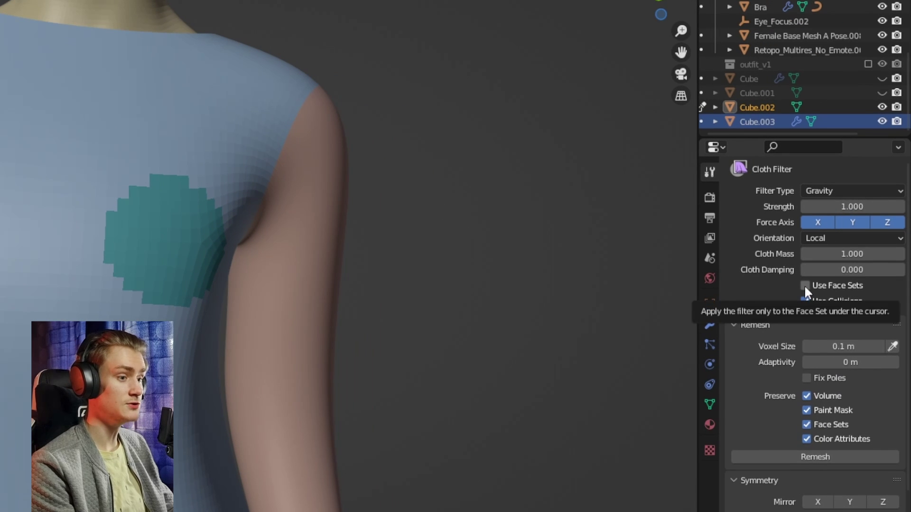
{"action": "left_click", "coordinate": [804, 286]}
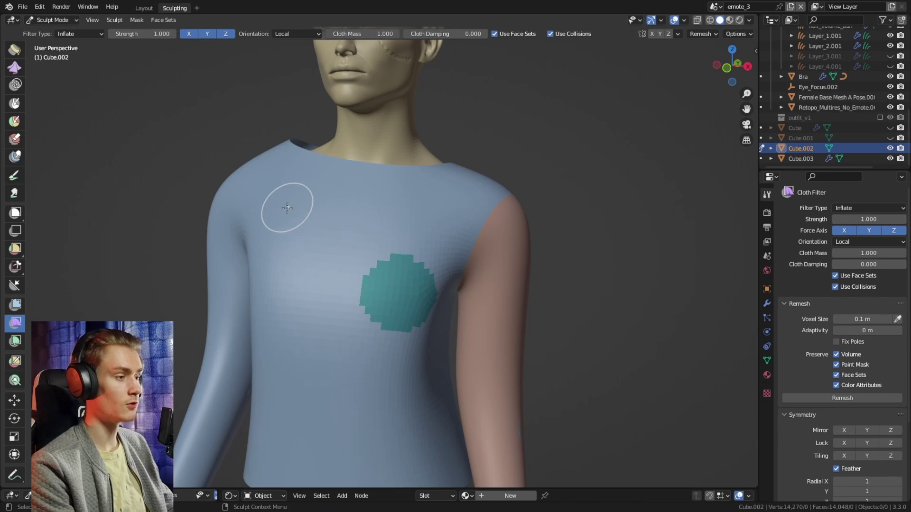
- Inflate the shirt's blue main face set with the Cloth Filter, undo it, and inflate the teal chest face set instead
{"action": "left_click_drag", "start_coordinate": [291, 204], "coordinate": [347, 205]}
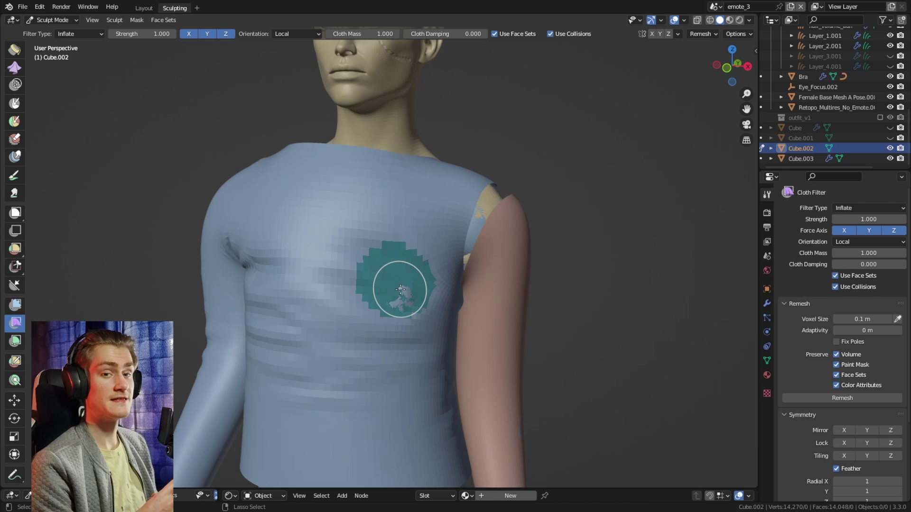
{"action": "key", "text": "ctrl+z"}
{"action": "mouse_move", "coordinate": [423, 282]}
{"action": "middle_mouse_down"}
{"action": "mouse_move", "coordinate": [437, 238]}
{"action": "mouse_move", "coordinate": [421, 245]}
{"action": "middle_mouse_up"}
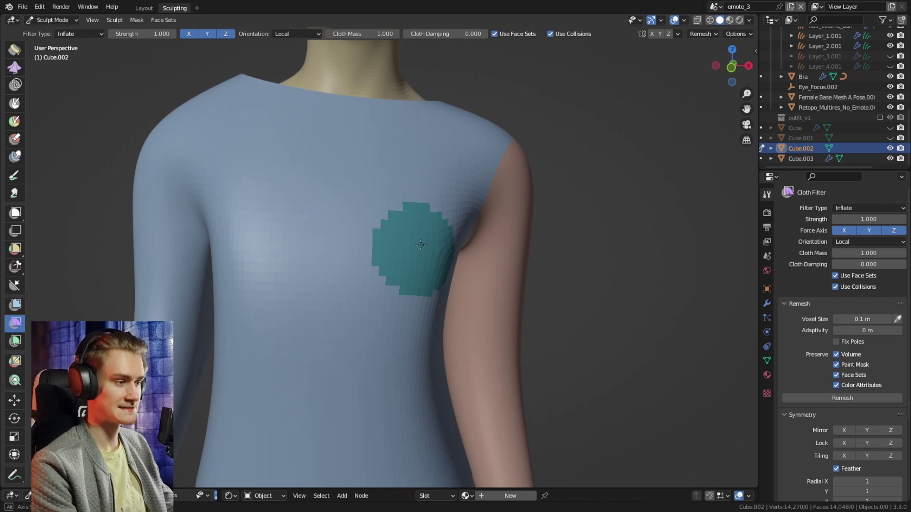
{"action": "left_click_drag", "start_coordinate": [444, 250], "coordinate": [536, 249]}
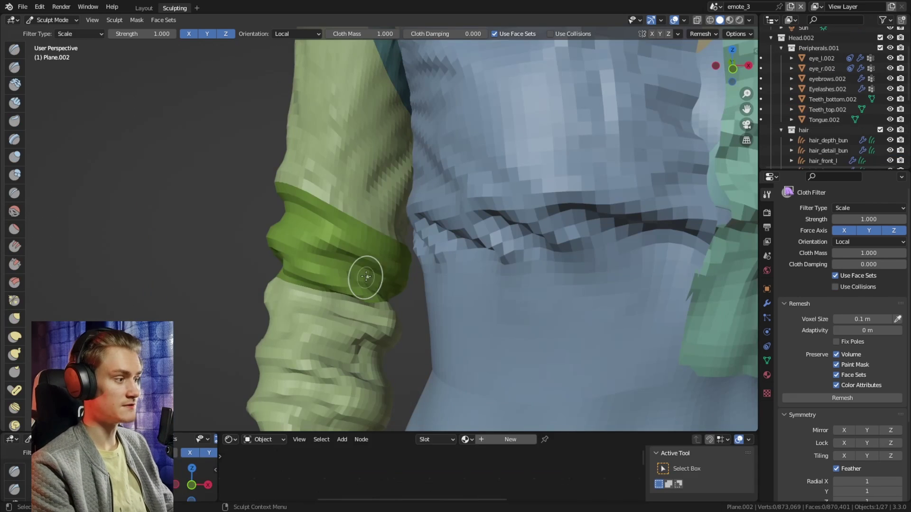
- Scrunch the bright green elbow face set on the sleeve with the Scale Cloth Filter, undoing the first pass and reapplying it
{"action": "left_click_drag", "start_coordinate": [364, 270], "coordinate": [191, 257]}
{"action": "key", "text": "ctrl+z"}
{"action": "mouse_move", "coordinate": [361, 268]}
{"action": "left_mouse_down"}
{"action": "mouse_move", "coordinate": [403, 268]}
{"action": "mouse_move", "coordinate": [275, 270]}
{"action": "left_mouse_up"}
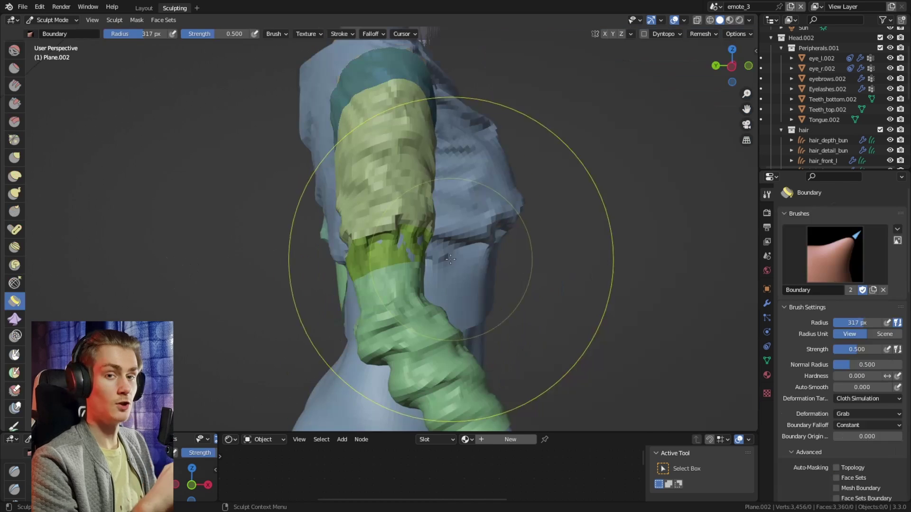
- Sculpt folds from the upper and lower sleeve edges around the elbow with the Boundary brush at radii 317 px and 108 px
{"action": "mouse_move", "coordinate": [450, 259]}
{"action": "left_mouse_down"}
{"action": "mouse_move", "coordinate": [394, 239]}
{"action": "mouse_move", "coordinate": [387, 217]}
{"action": "left_mouse_up"}
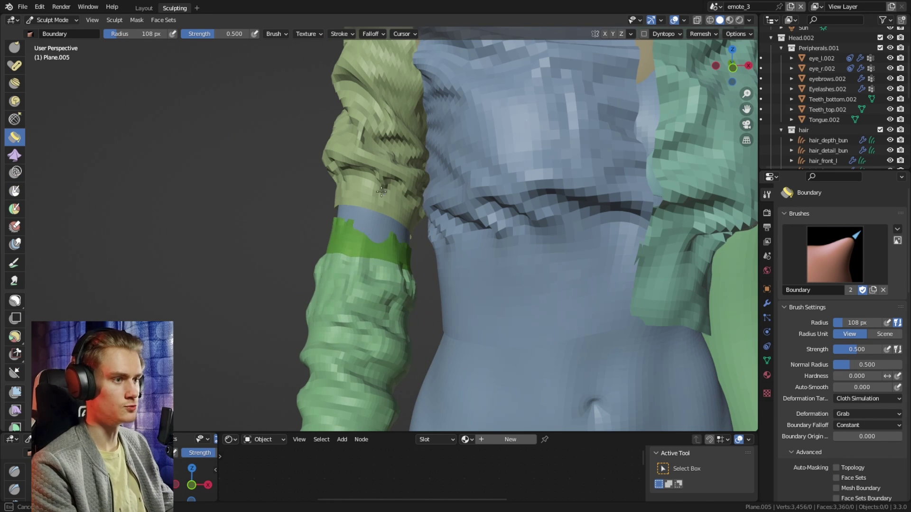
{"action": "left_click_drag", "start_coordinate": [388, 160], "coordinate": [396, 123]}
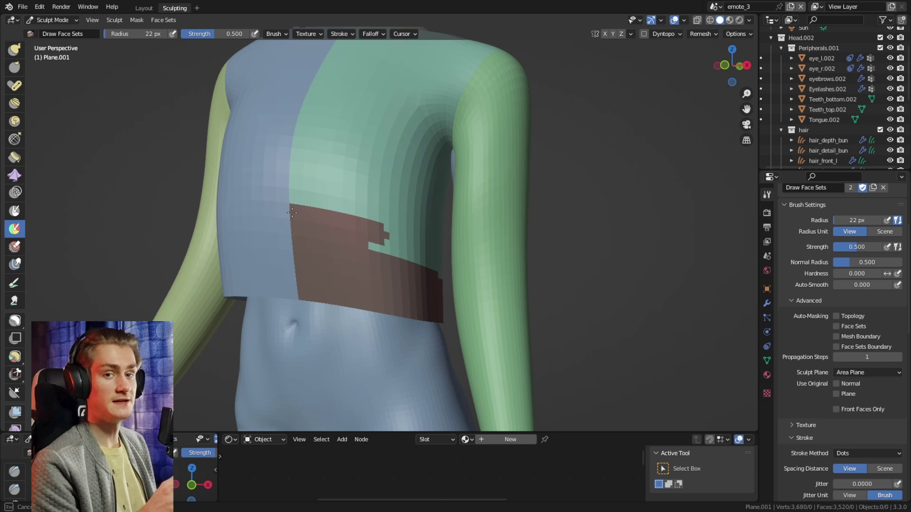
- Finish painting the brown face set across the teal torso piece's lower front and shrink it with the Scale Cloth Filter
{"action": "middle_click_drag", "start_coordinate": [395, 233], "coordinate": [326, 273]}
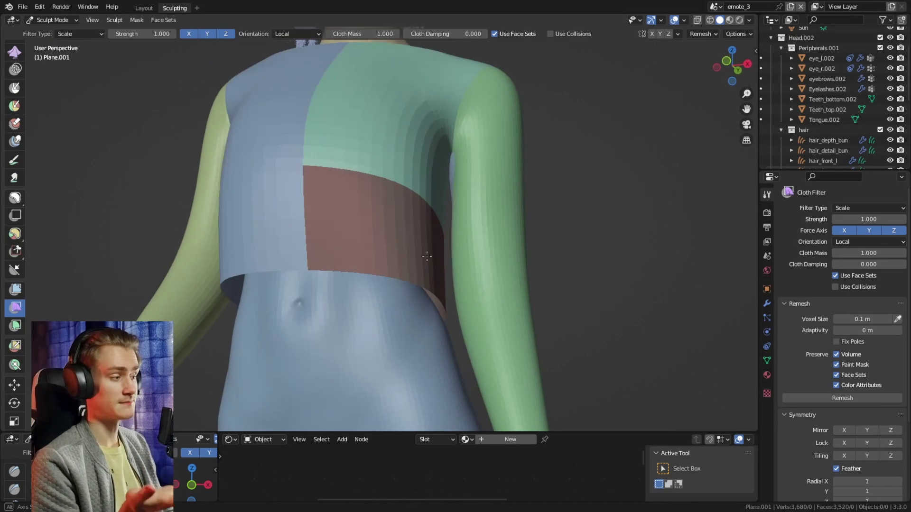
{"action": "middle_click_drag", "start_coordinate": [427, 304], "coordinate": [468, 305]}
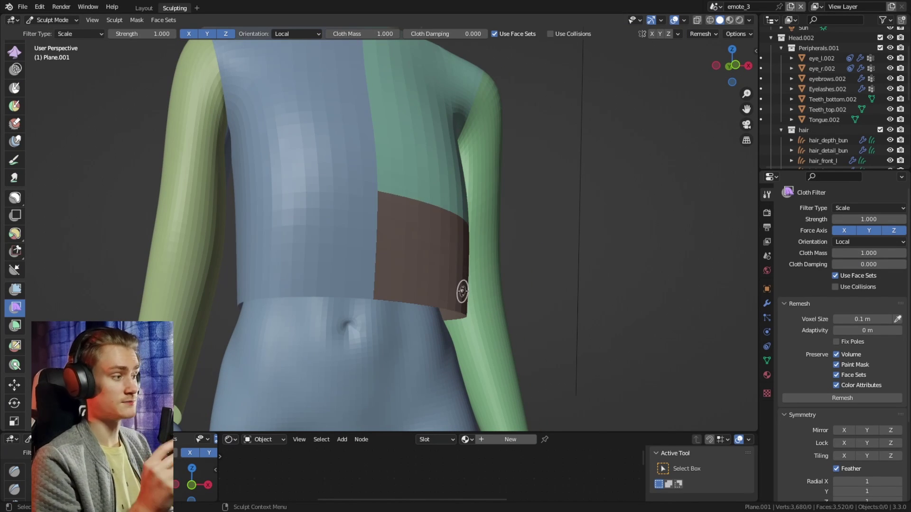
{"action": "left_click_drag", "start_coordinate": [468, 305], "coordinate": [351, 285]}
{"action": "middle_click_drag", "start_coordinate": [331, 283], "coordinate": [411, 232]}
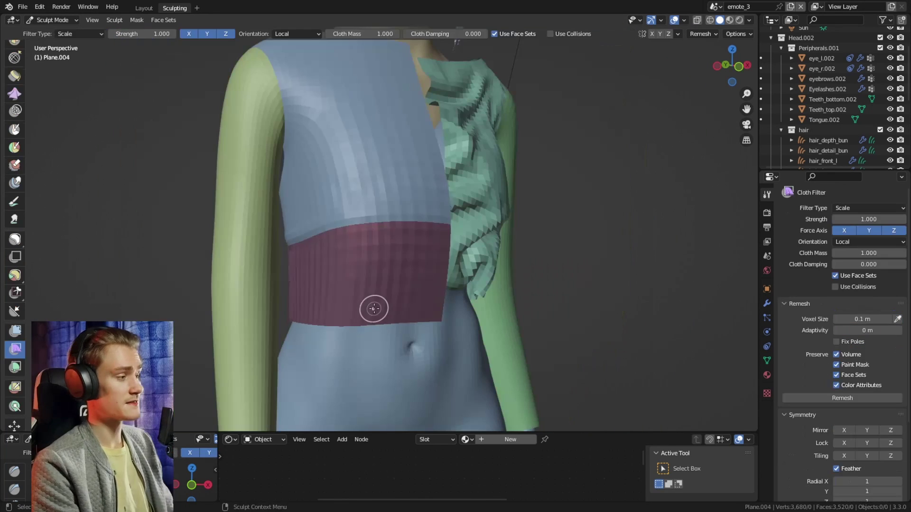
- Apply the Scale Cloth Filter to the blue torso piece's purple waist face set and the green sleeve's dark blue band
{"action": "left_click_drag", "start_coordinate": [372, 307], "coordinate": [324, 309]}
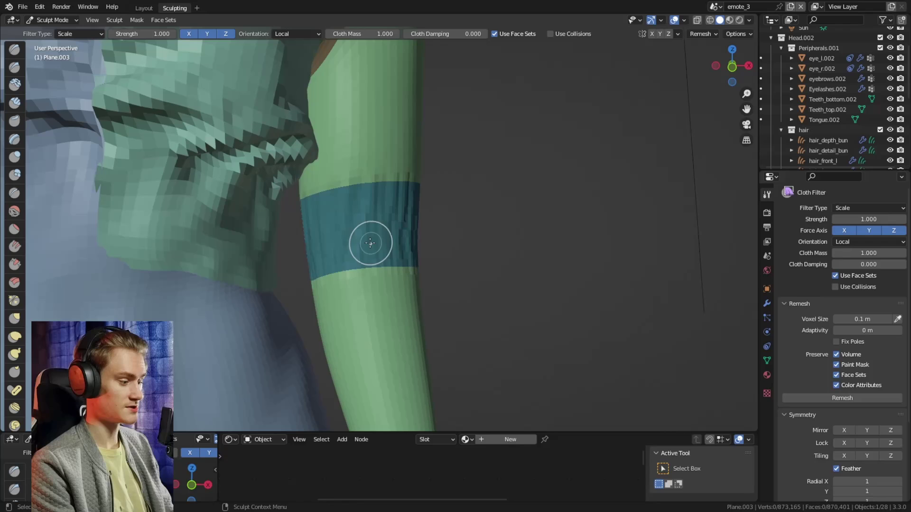
{"action": "left_click_drag", "start_coordinate": [366, 240], "coordinate": [28, 248]}
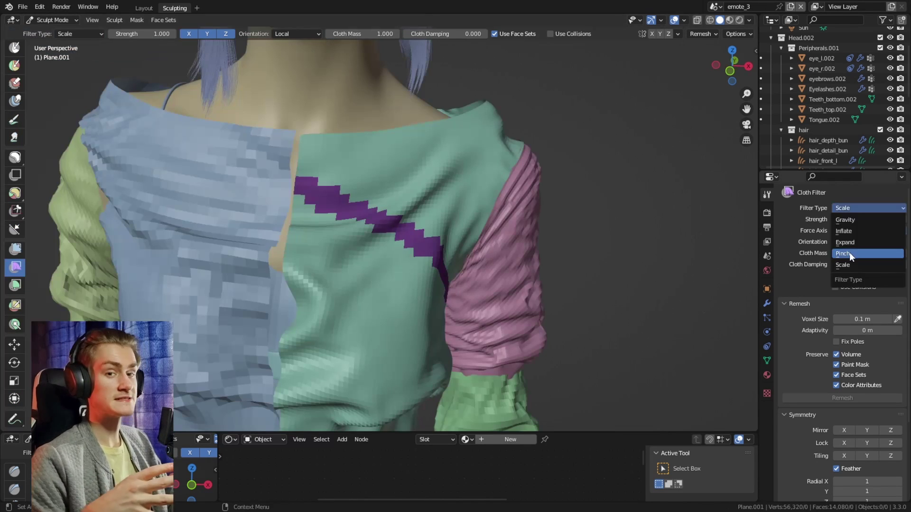
- Pinch the teal torso piece's diagonal purple face set with the Cloth Filter and scale the blue piece's diagonal chest face set
{"action": "left_click", "coordinate": [849, 253]}
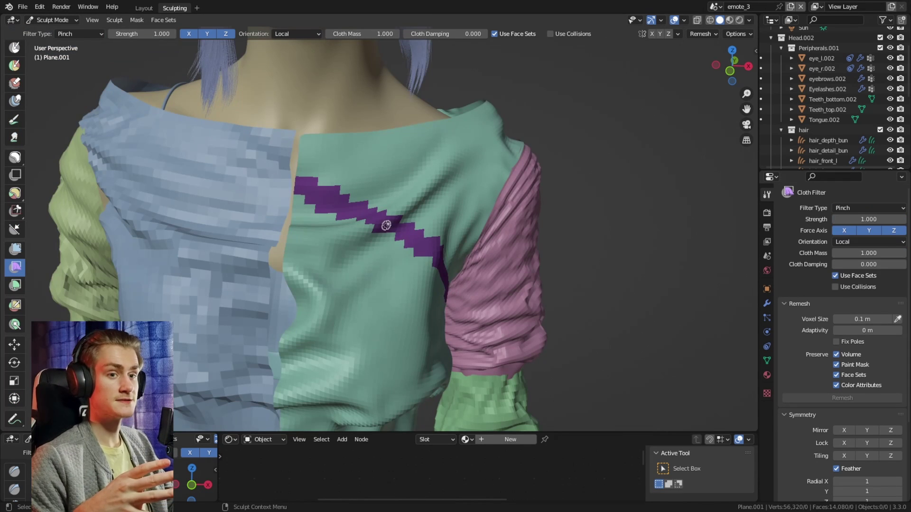
{"action": "middle_click_drag", "start_coordinate": [421, 226], "coordinate": [209, 229]}
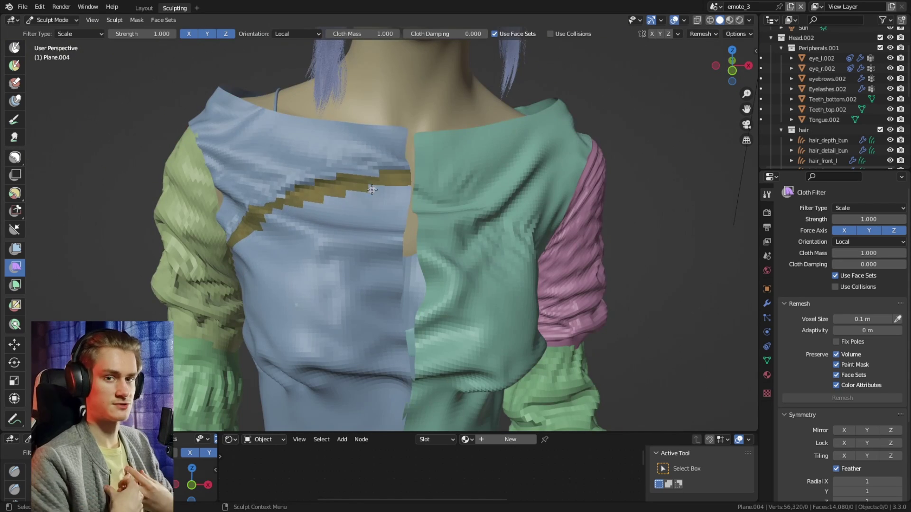
{"action": "middle_click_drag", "start_coordinate": [364, 189], "coordinate": [499, 190]}
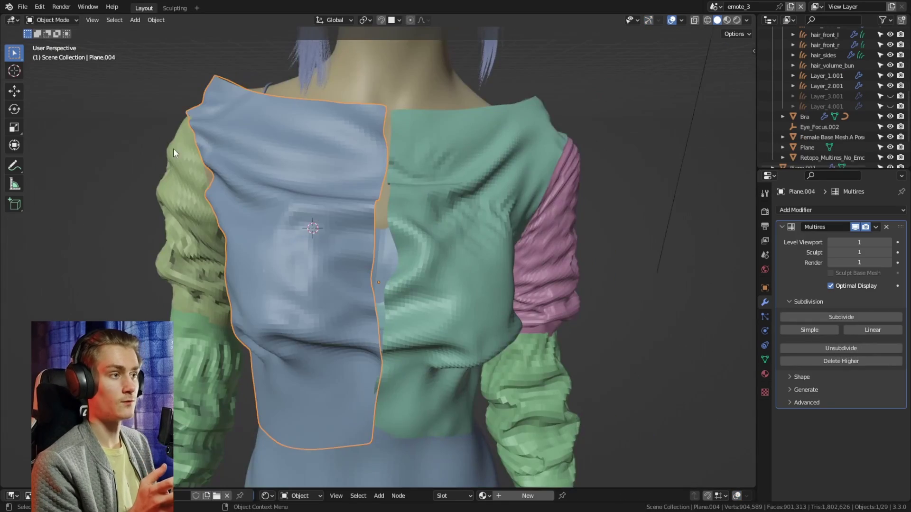
- Set the blue torso piece's origin to its geometry and apply the Scale Cloth Filter to its diagonal chest face set
{"action": "left_click", "coordinate": [159, 21]}
{"action": "mouse_move", "coordinate": [286, 53]}
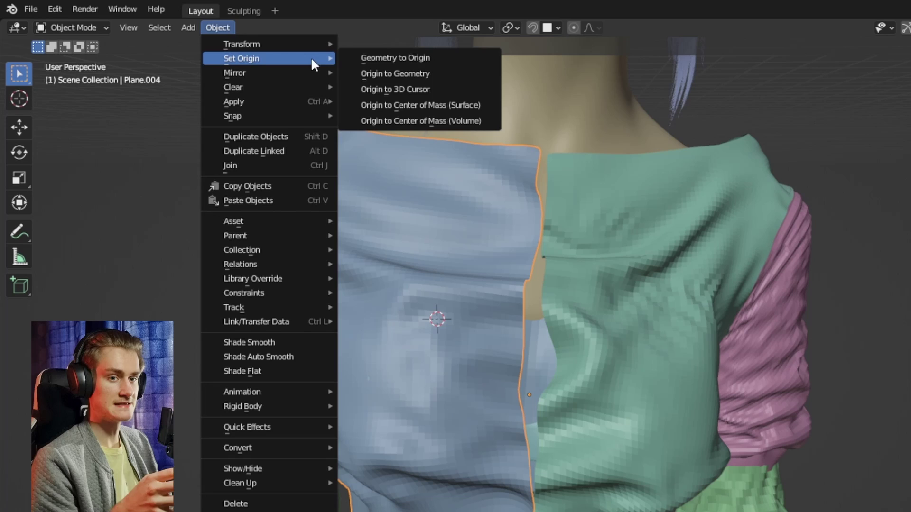
{"action": "left_click", "coordinate": [366, 78]}
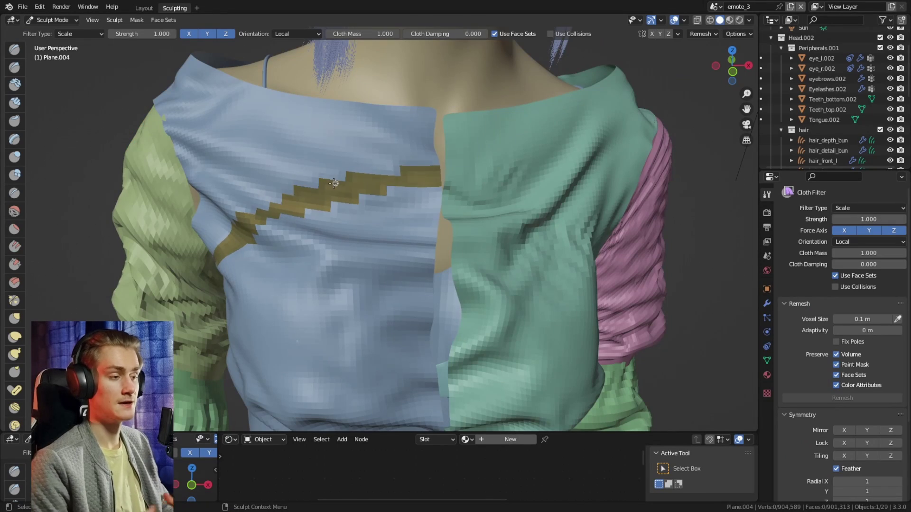
{"action": "middle_click_drag", "start_coordinate": [323, 188], "coordinate": [537, 186]}
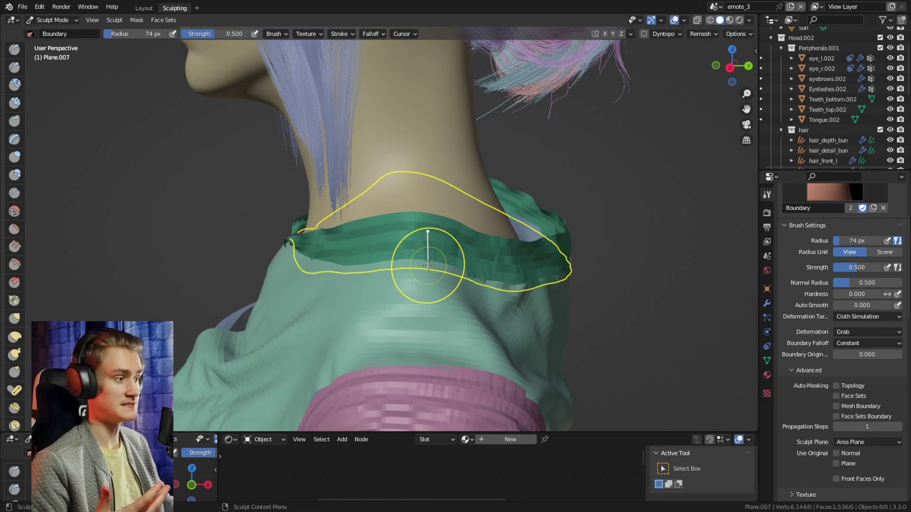
- Pull the lower edge of the pink sleeve's purple cuff upward with the Boundary brush at a 78 px radius to form folds
{"action": "middle_click_drag", "start_coordinate": [430, 250], "coordinate": [541, 265]}
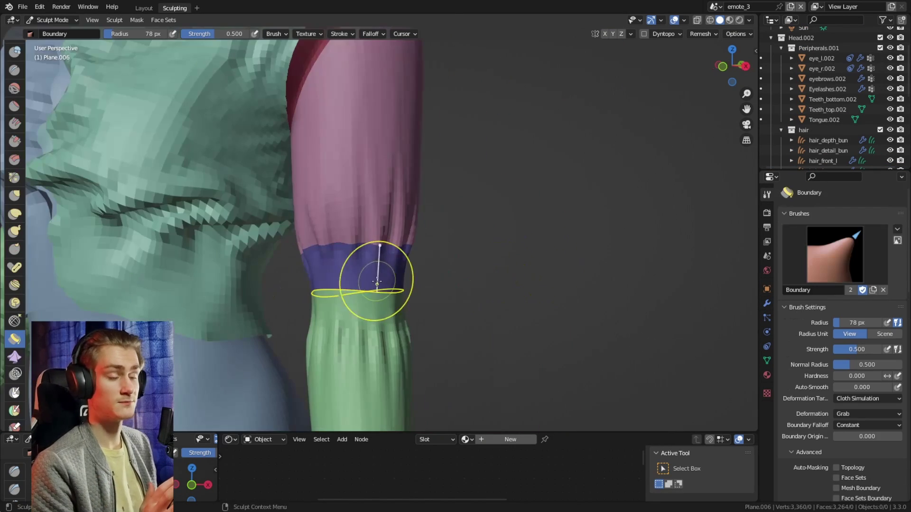
{"action": "left_click_drag", "start_coordinate": [372, 279], "coordinate": [370, 220]}
{"action": "middle_click_drag", "start_coordinate": [370, 220], "coordinate": [308, 223]}
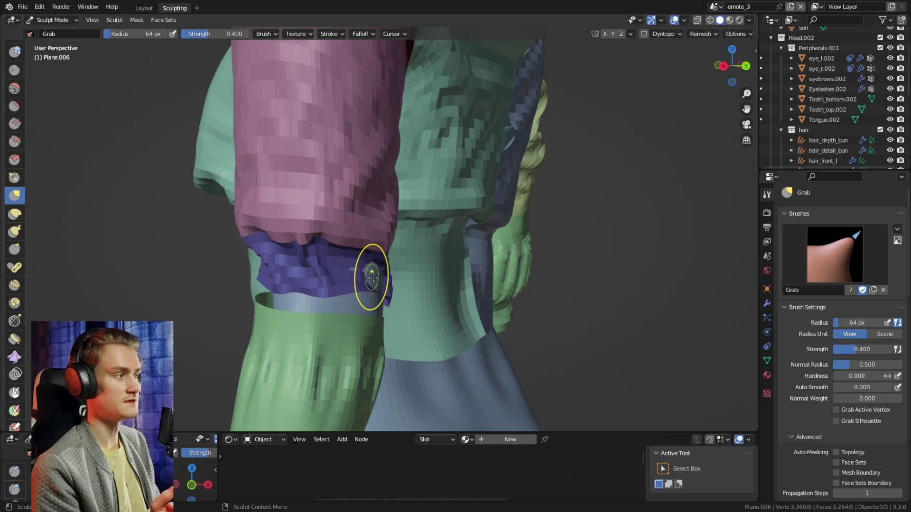
- Adjust the inner edge of the purple cuff with the Grab brush at a 64 px radius
{"action": "middle_click_drag", "start_coordinate": [372, 271], "coordinate": [390, 273]}
{"action": "left_click_drag", "start_coordinate": [390, 284], "coordinate": [385, 287]}
{"action": "middle_click_drag", "start_coordinate": [398, 286], "coordinate": [401, 279]}
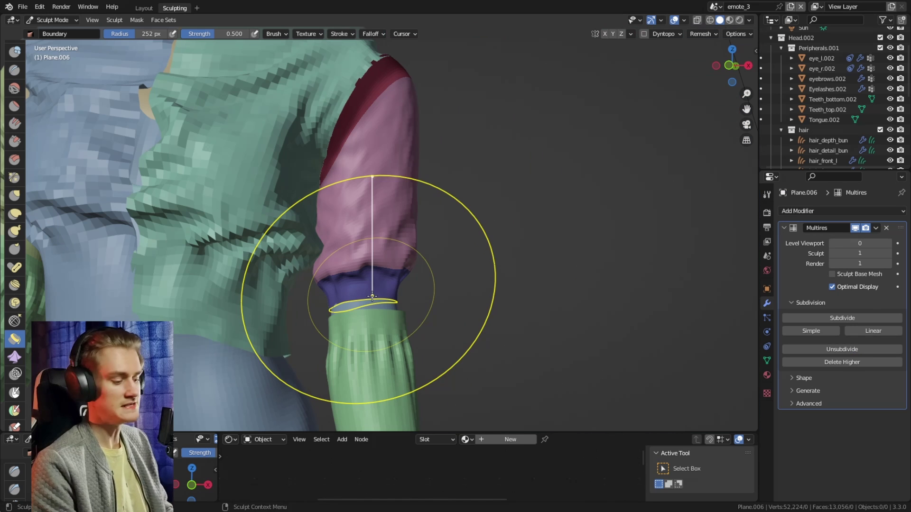
- Bunch the pink sleeve from its lower edge with a 252 px Boundary brush and shape its armhole edge with the Grab brush
{"action": "left_click_drag", "start_coordinate": [371, 295], "coordinate": [374, 287]}
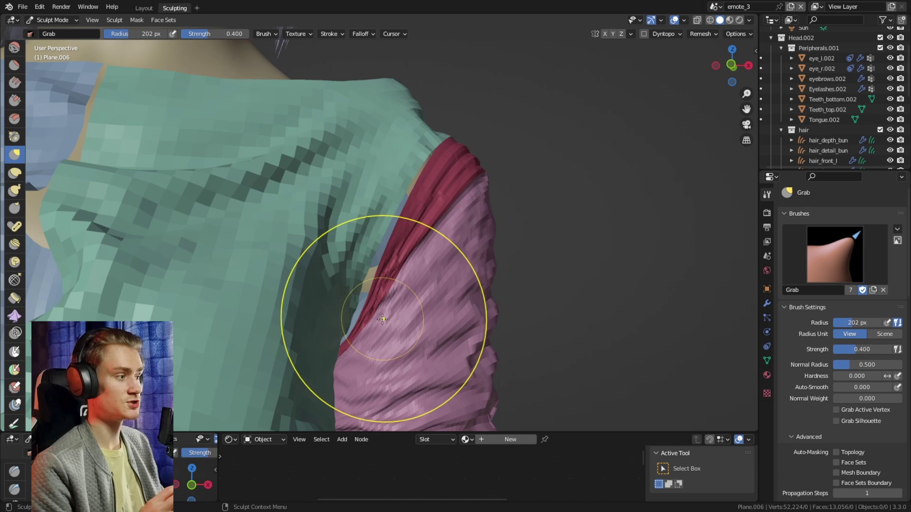
{"action": "left_click_drag", "start_coordinate": [348, 302], "coordinate": [357, 298]}
{"action": "middle_click_drag", "start_coordinate": [369, 291], "coordinate": [375, 309]}
{"action": "key", "text": "f"}
{"action": "left_click", "coordinate": [372, 290]}
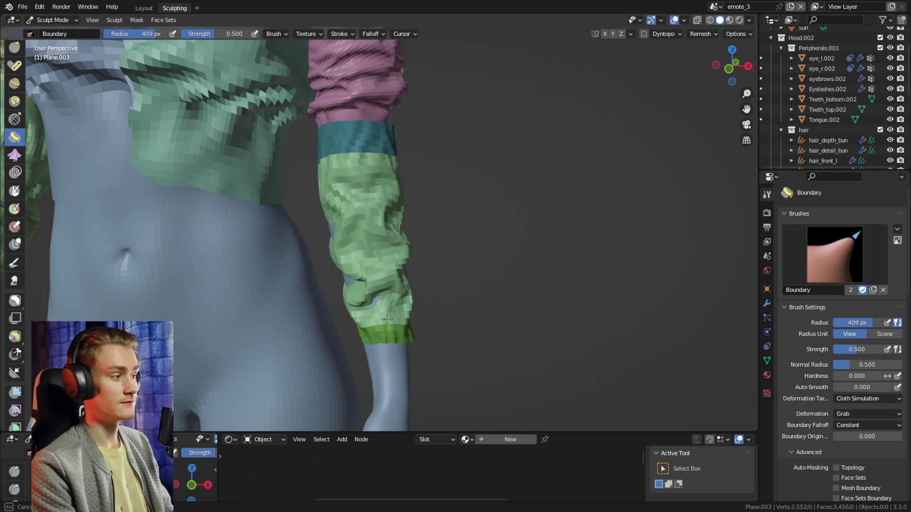
{"action": "key", "text": "f"}
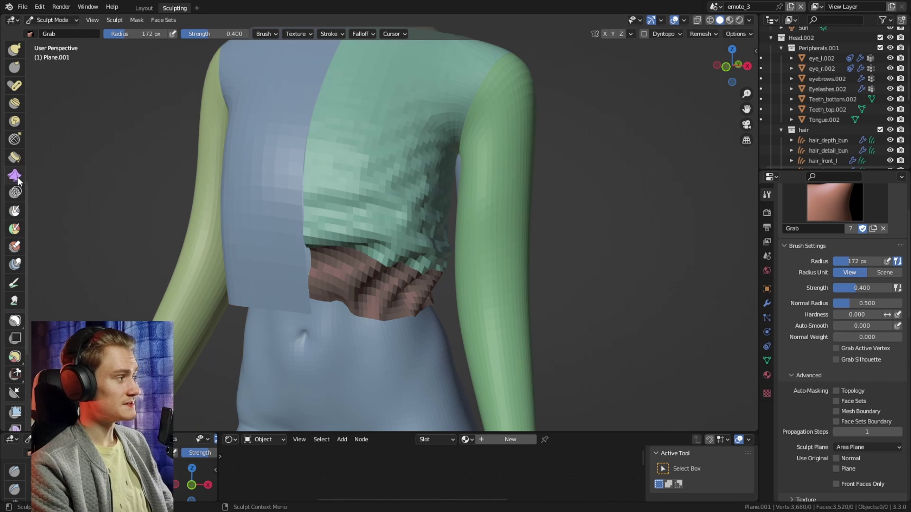
- Switch to the Cloth brush for the teal torso piece and set its simulation area to Global
{"action": "left_click", "coordinate": [15, 175]}
{"action": "left_click", "coordinate": [854, 331]}
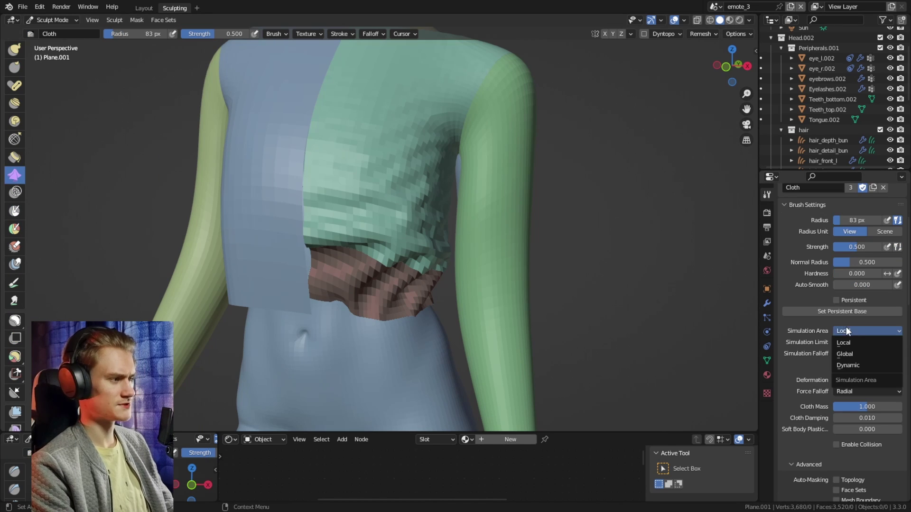
{"action": "left_click", "coordinate": [848, 354]}
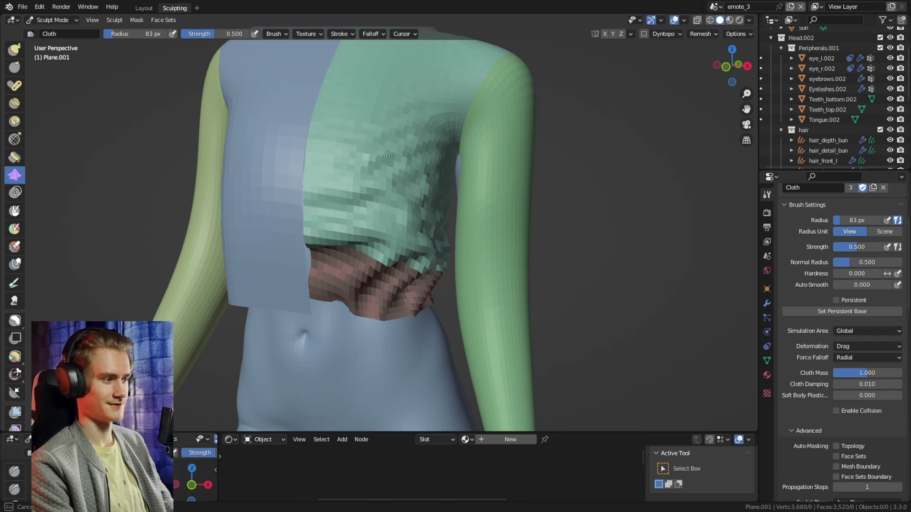
- Undo the last Cloth brush stroke, set the radius to 130 px and pull the teal torso piece's fabric upward from mid-torso
{"action": "key", "text": "ctrl+z"}
{"action": "key", "text": "f"}
{"action": "left_click", "coordinate": [387, 211]}
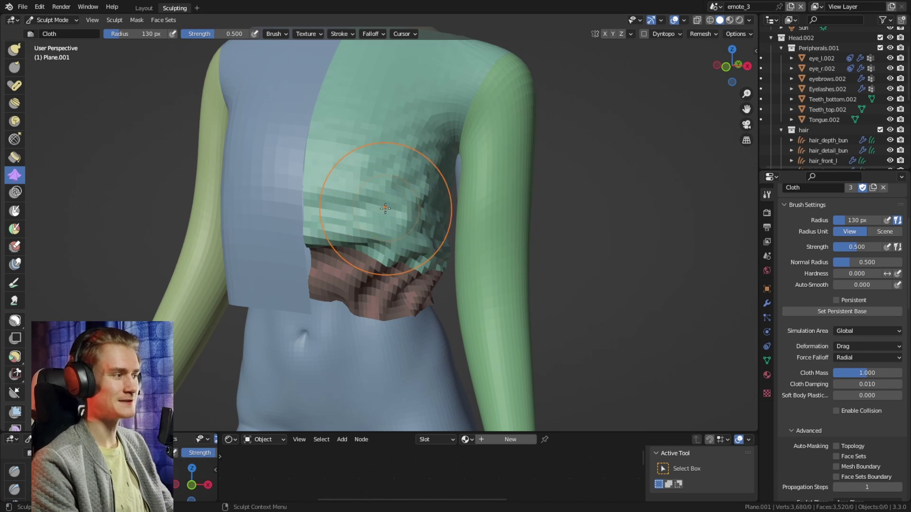
{"action": "left_click_drag", "start_coordinate": [386, 211], "coordinate": [380, 59]}
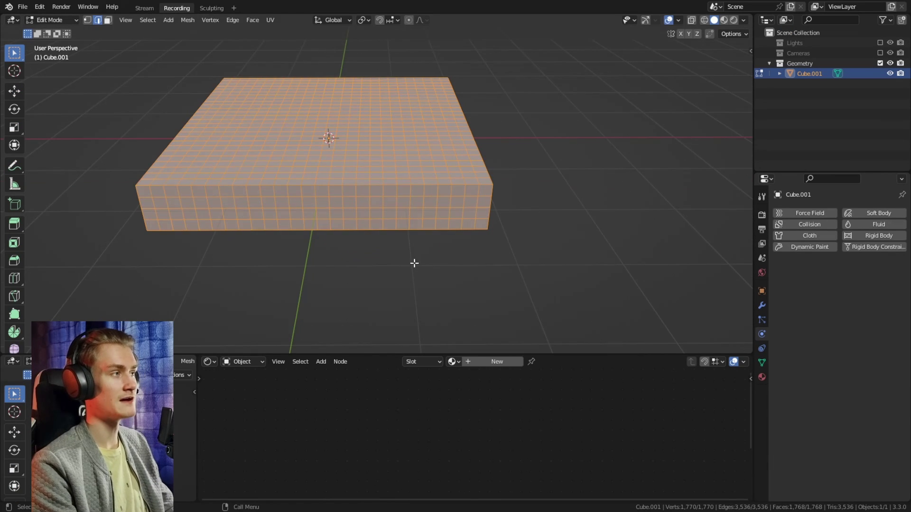
- Repeat the slab's mesh subdivision twice and inflate it with the Cloth Filter, using cloth mass 2.000, damping 1.000 and face sets
{"action": "key", "text": "shift+r"}
{"action": "key", "text": "shift+r"}
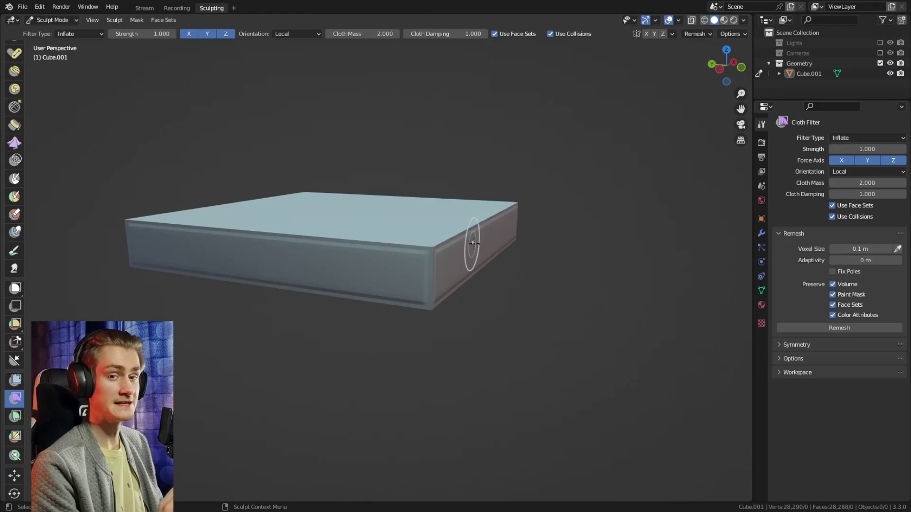
{"action": "left_click_drag", "start_coordinate": [533, 243], "coordinate": [716, 240]}
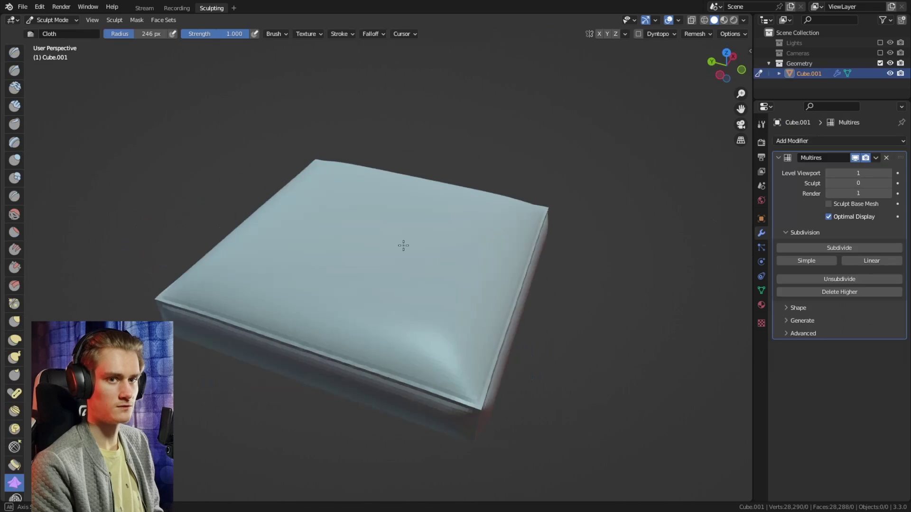
- Sculpt wrinkles across the cushion's upper surface with the Cloth brush at radius 246 px and strength 1.000
{"action": "middle_click_drag", "start_coordinate": [404, 245], "coordinate": [360, 221]}
{"action": "left_click_drag", "start_coordinate": [359, 221], "coordinate": [470, 265]}
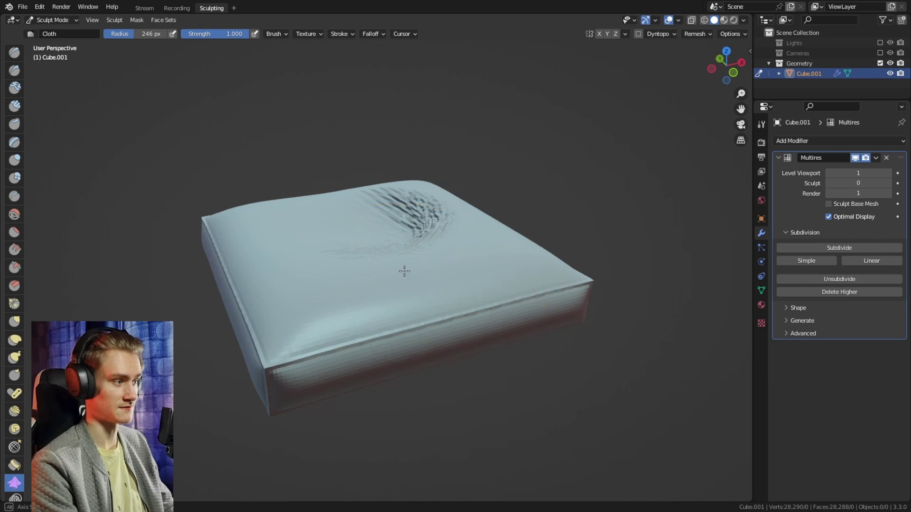